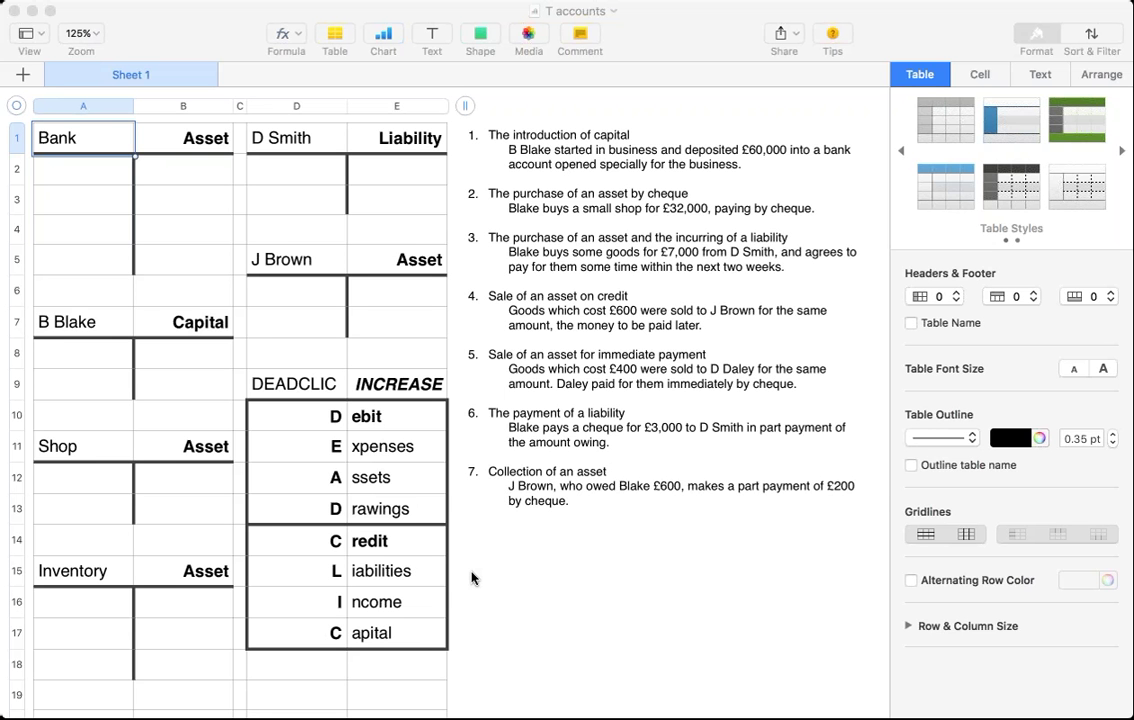
- Record the capital deposit as a debit of =60000 in cell A2 of the Bank account
scroll(398, 597, "down", 1)
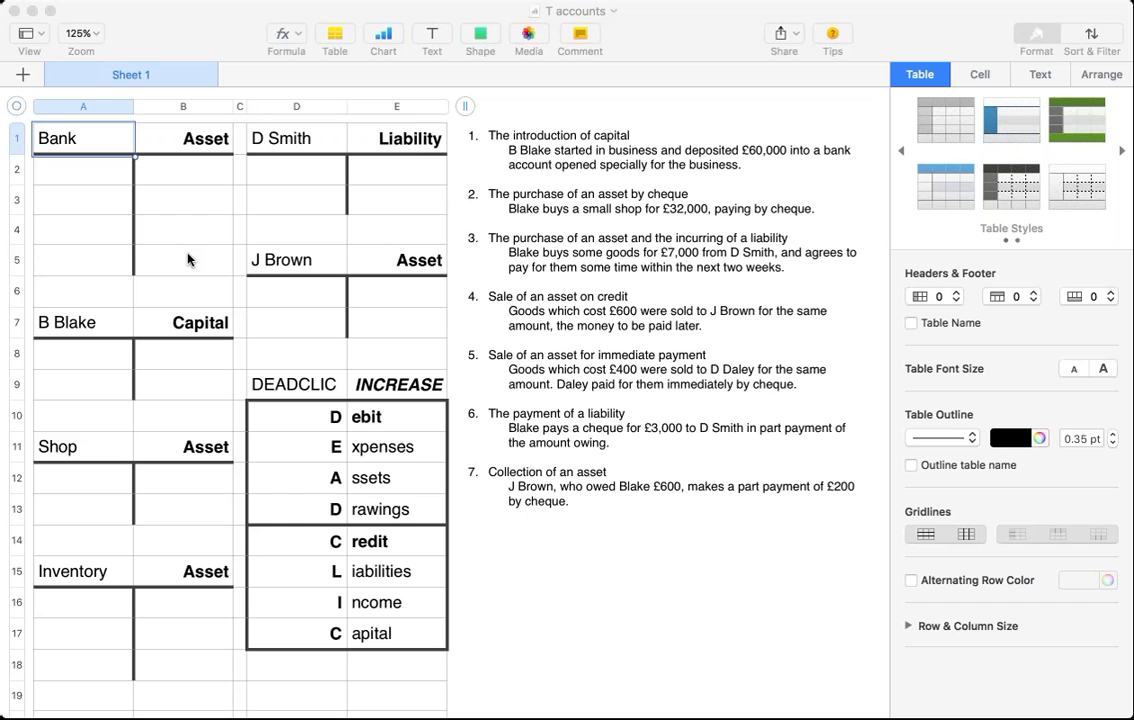
left_click(85, 173)
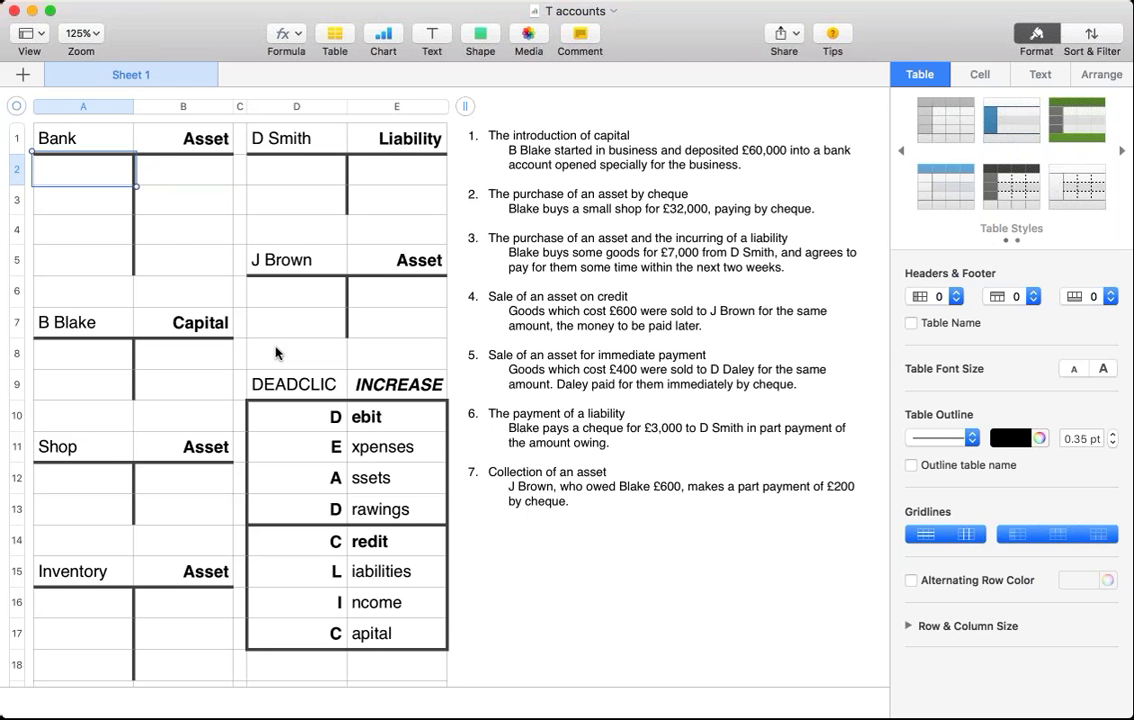
type("=")
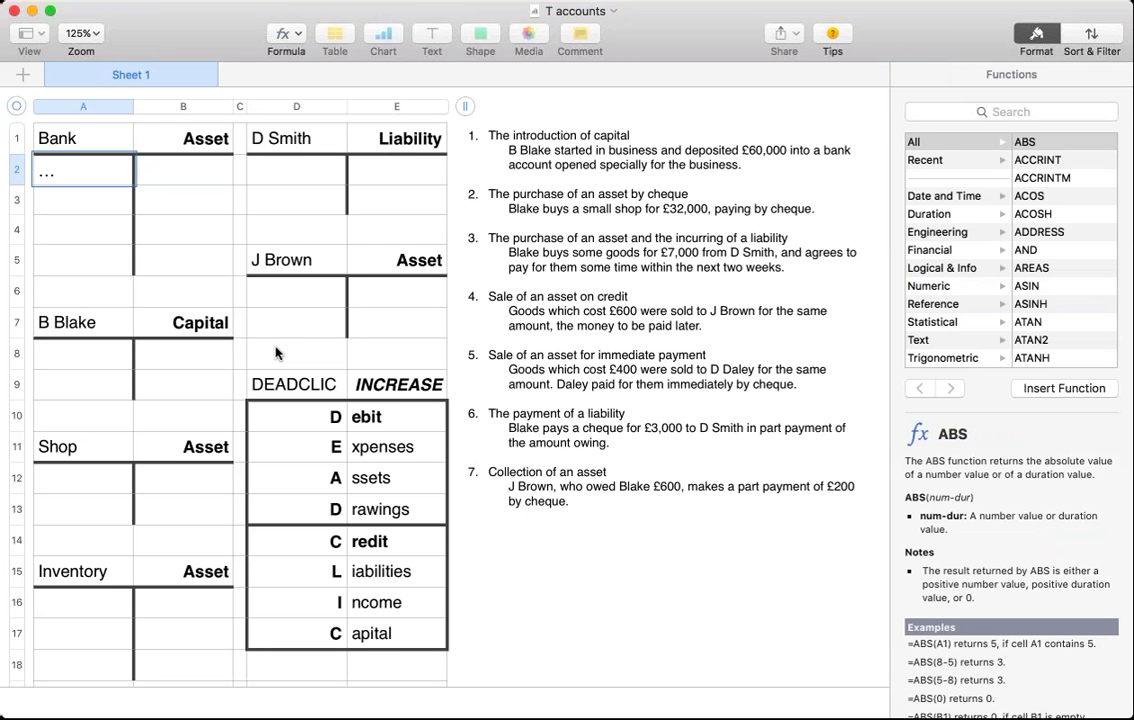
type("60000")
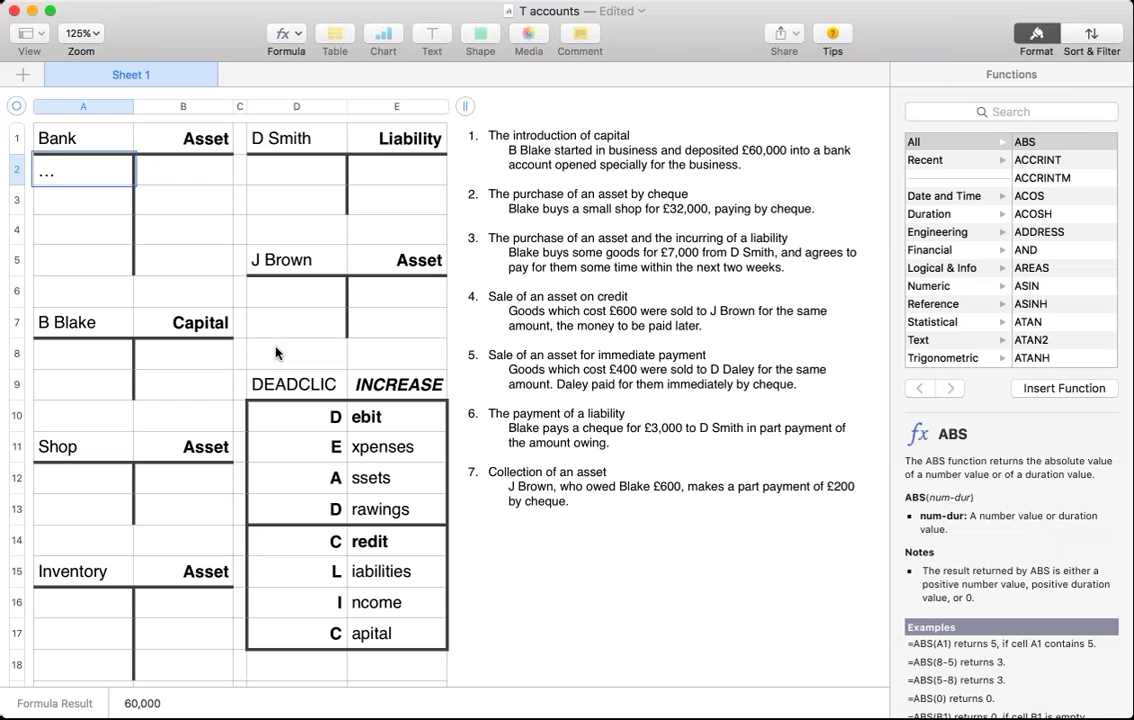
key("Return")
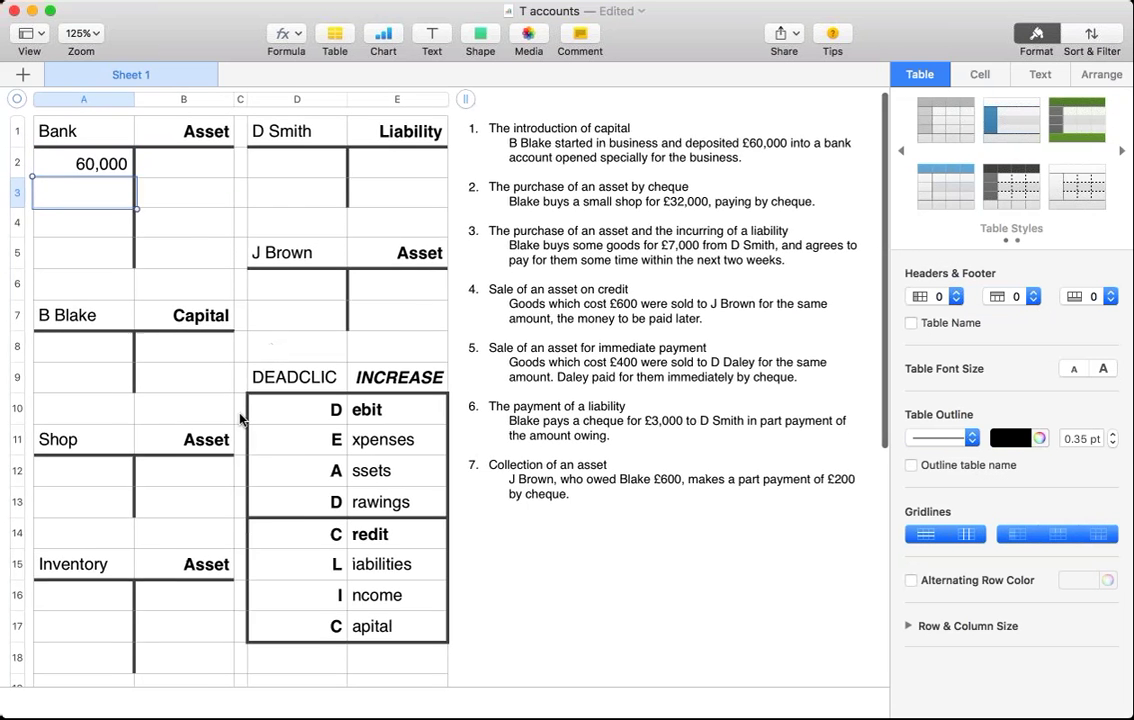
scroll(240, 380, "up", 2)
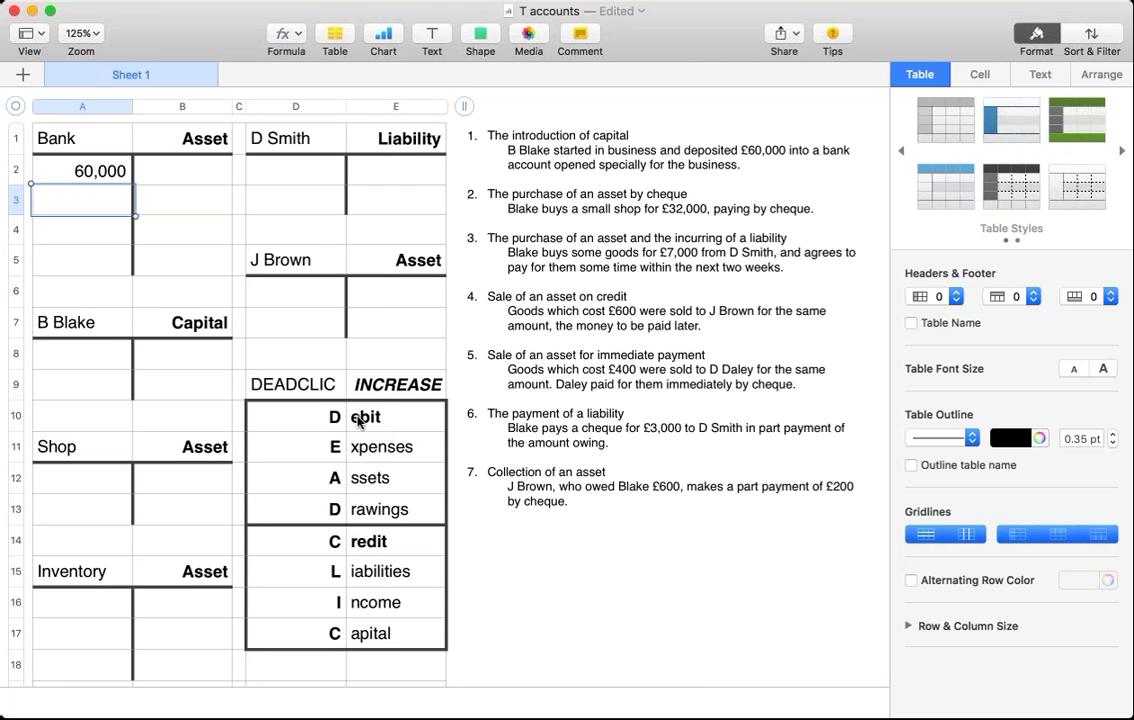
- Record the matching credit of =60000 in cell B8 of the owner's Capital account
key("Up")
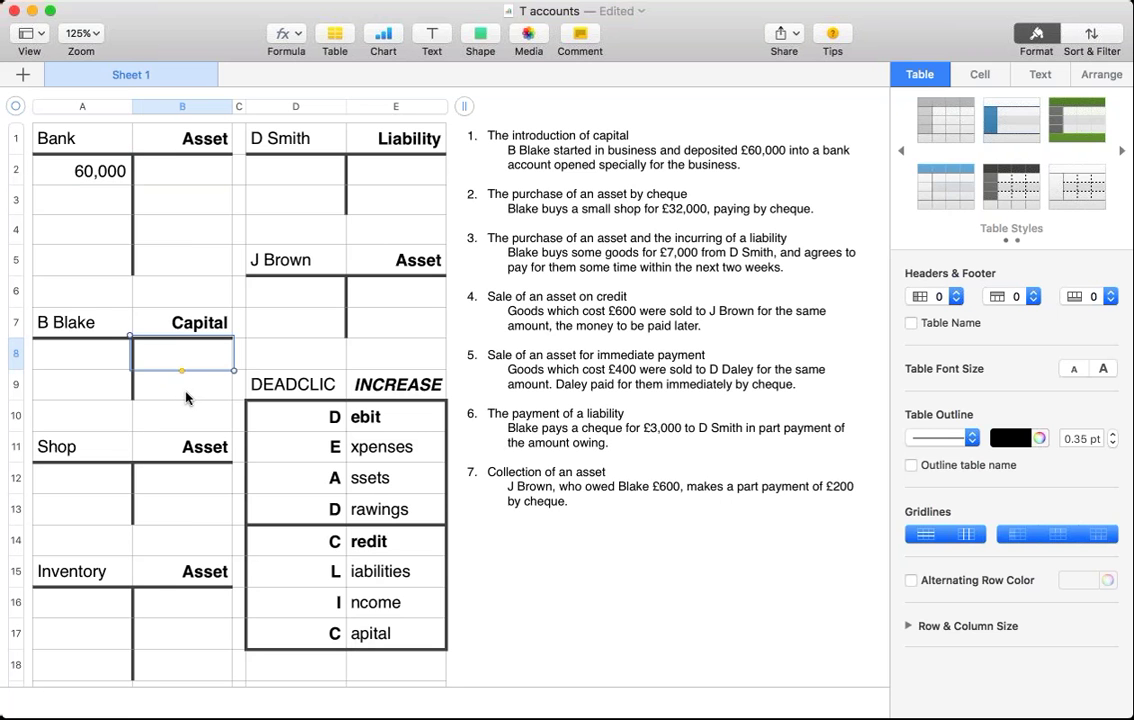
type("=")
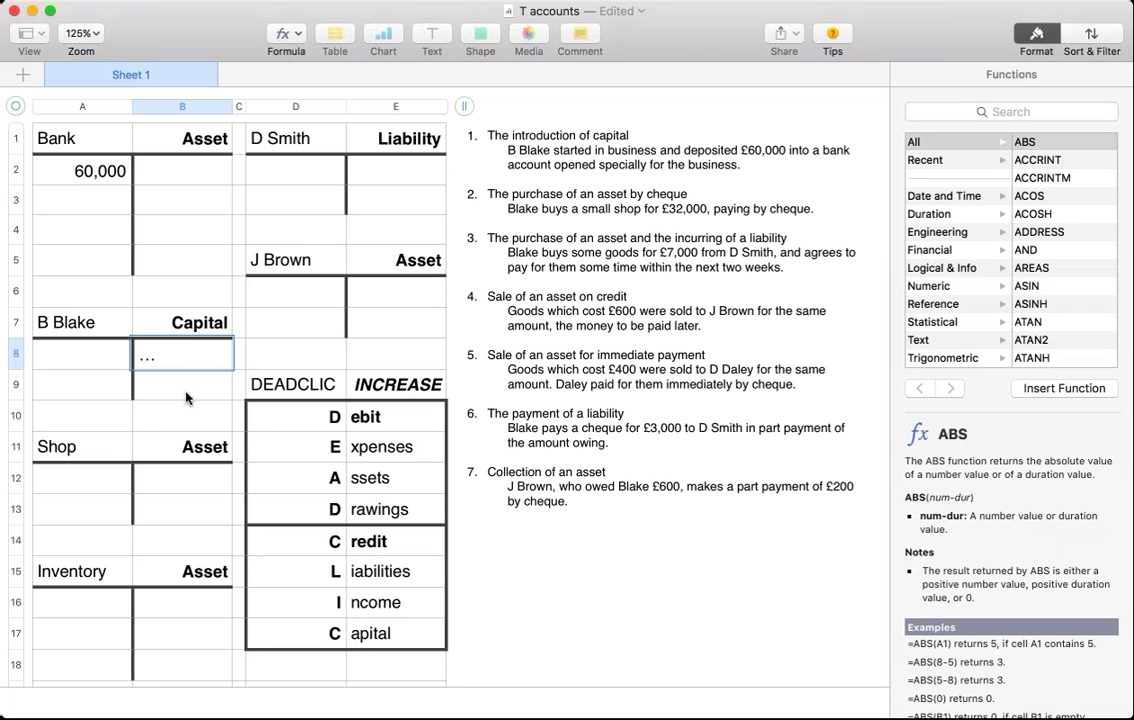
type("60000")
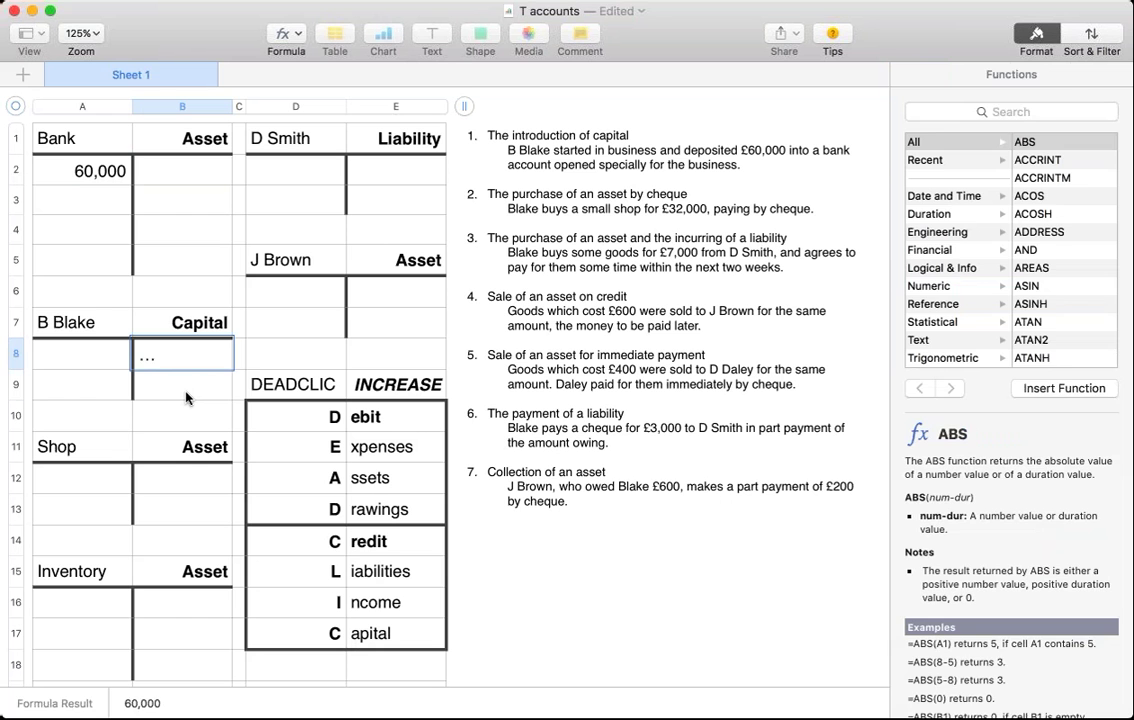
key("Return")
key("Tab")
key("Tab")
key("Tab")
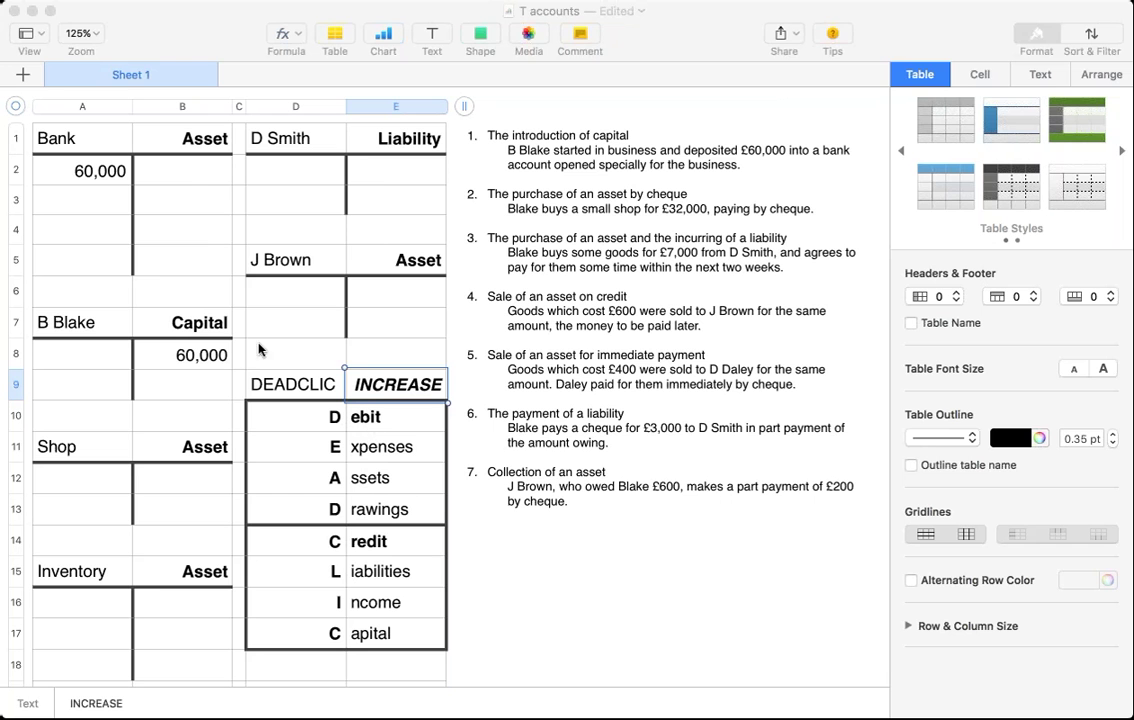
- Record the cheque payment for the shop as a credit of =32000 in cell B2 of the Bank account
left_click(185, 170)
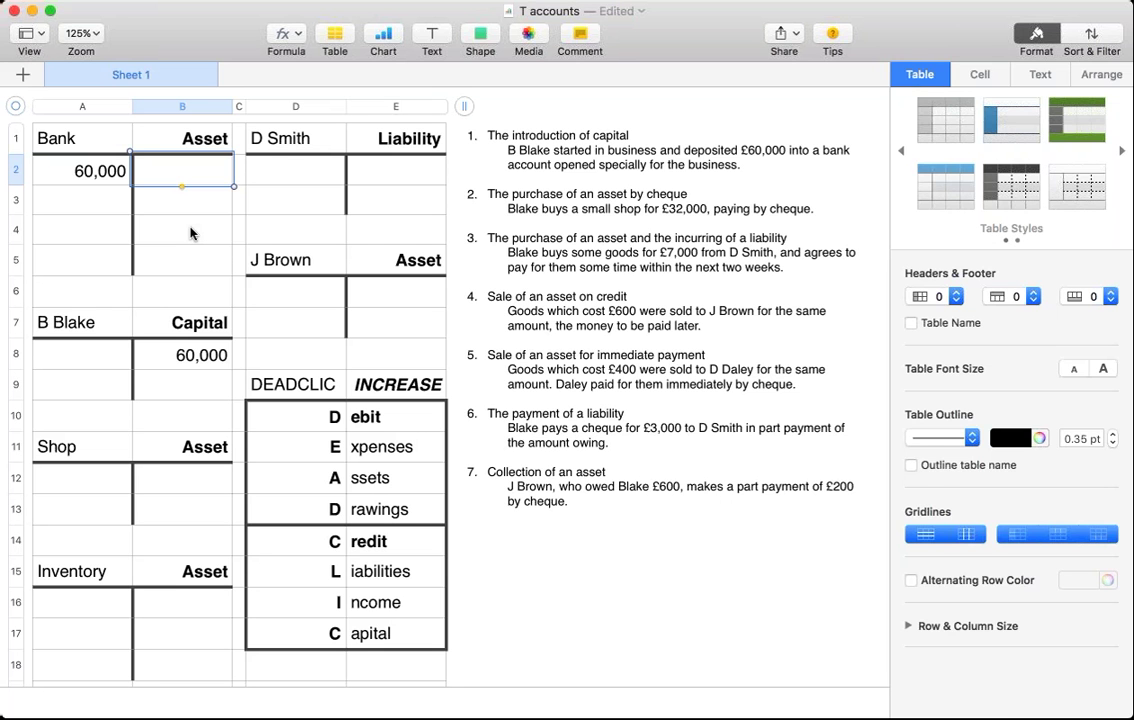
type("=")
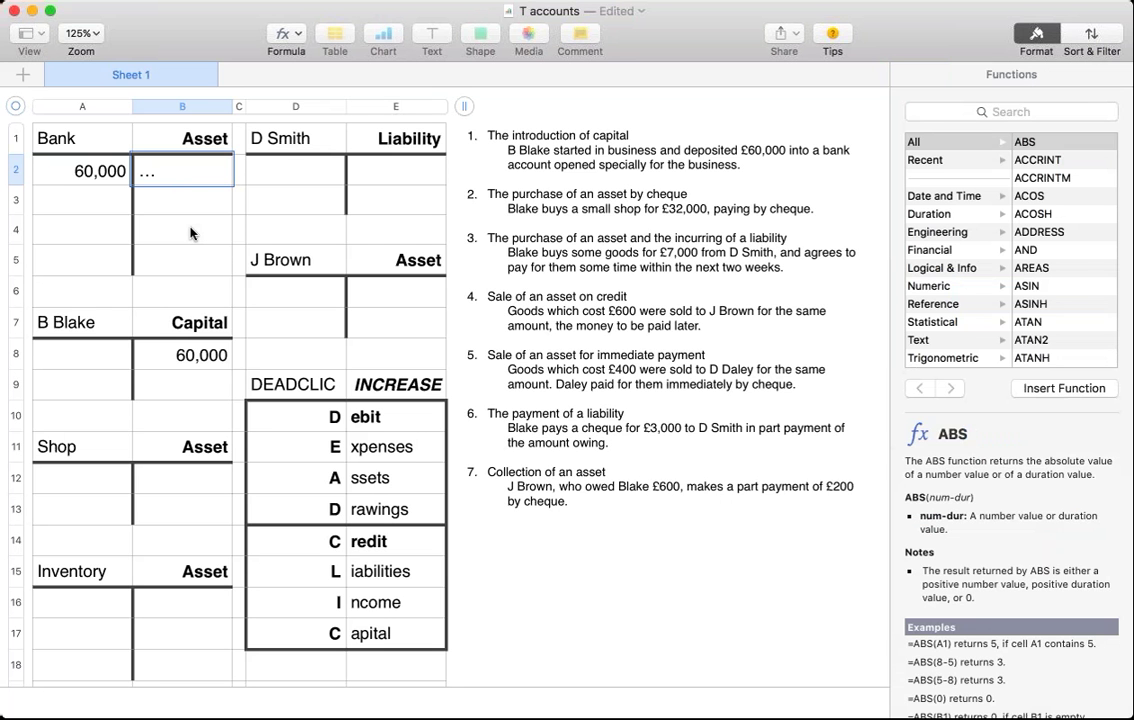
type("32000")
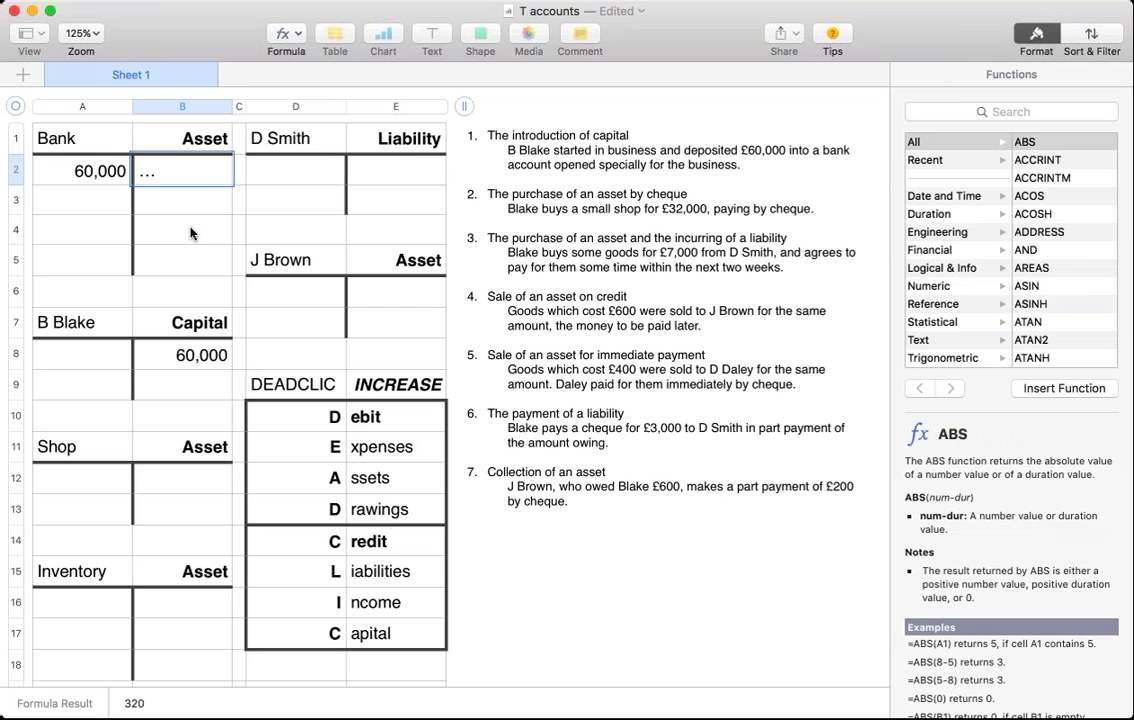
key("Return")
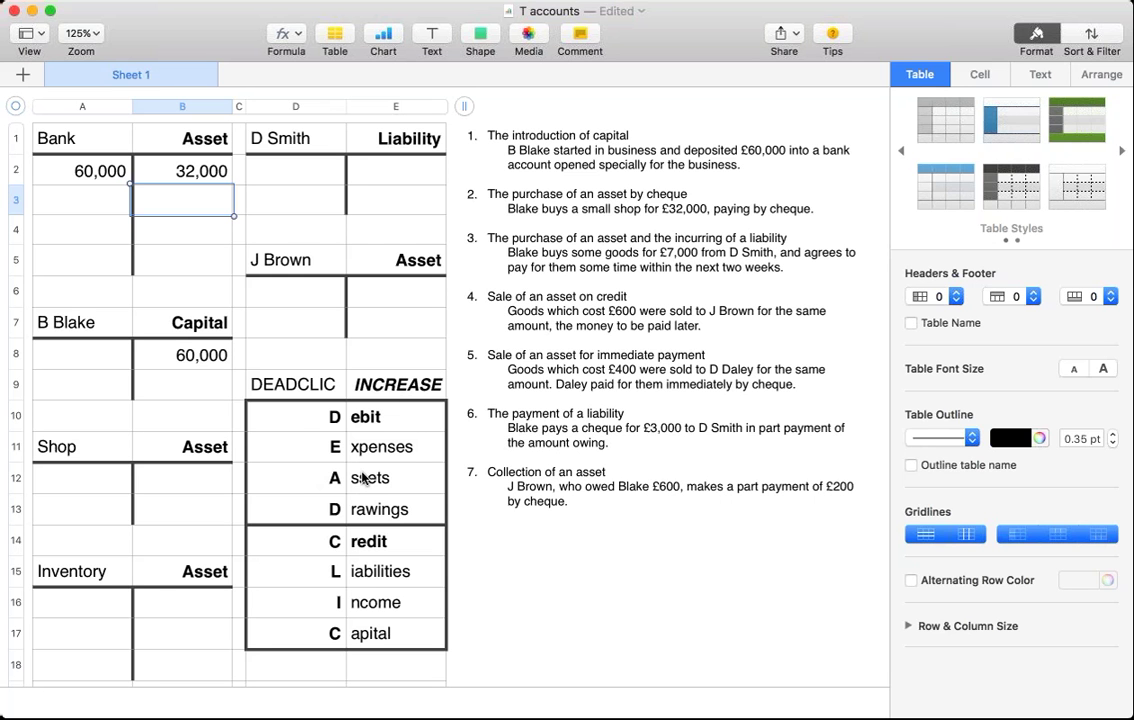
- Record the shop purchase as a debit of =32000 in cell A12 of the Shop account
left_click(104, 478)
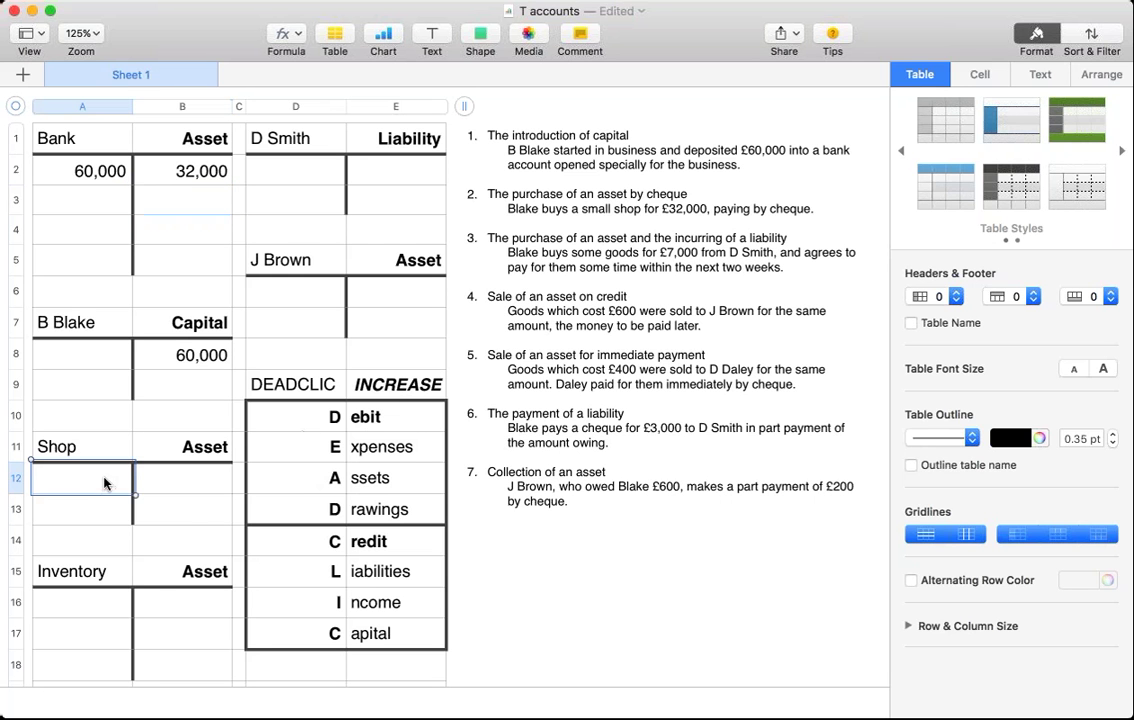
type("=")
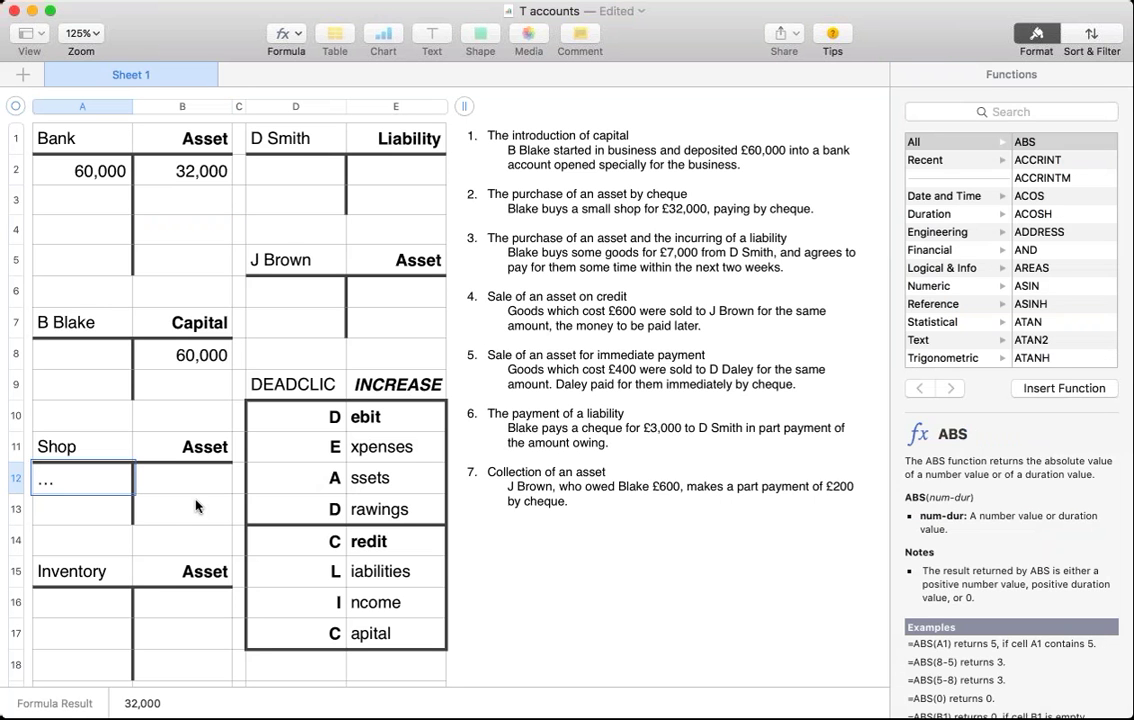
key("Return")
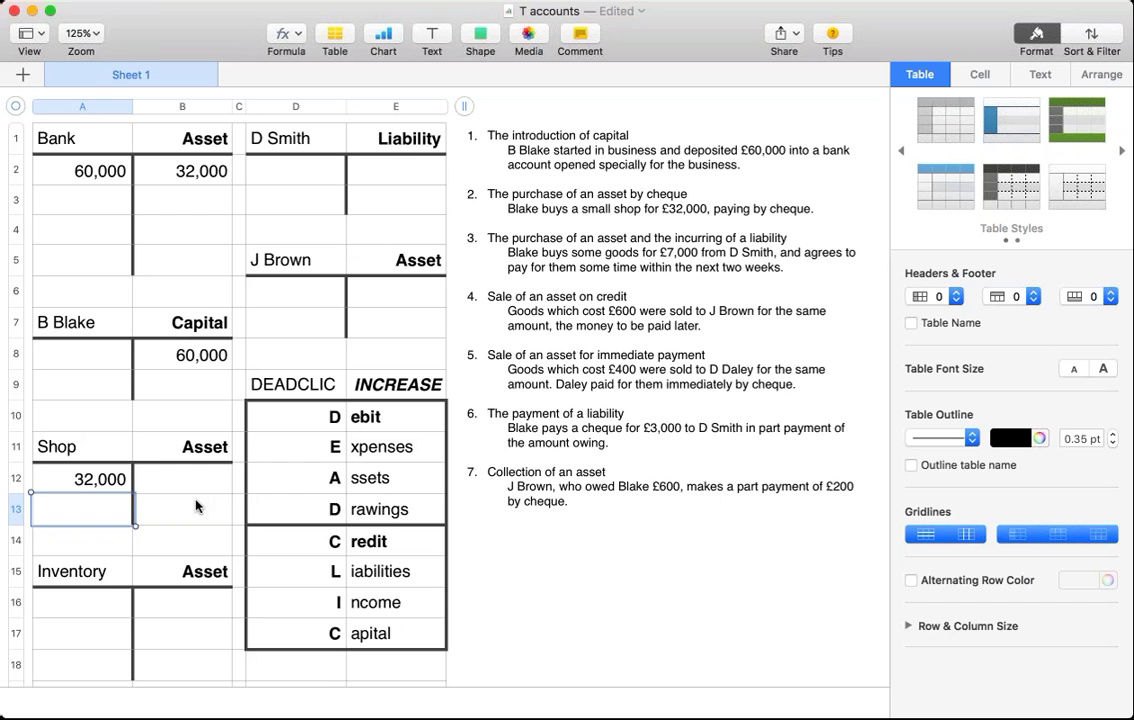
- Record the goods bought on credit as a debit of =7000 in cell A16 of the Inventory account
key("Down")
key("Down")
key("Down")
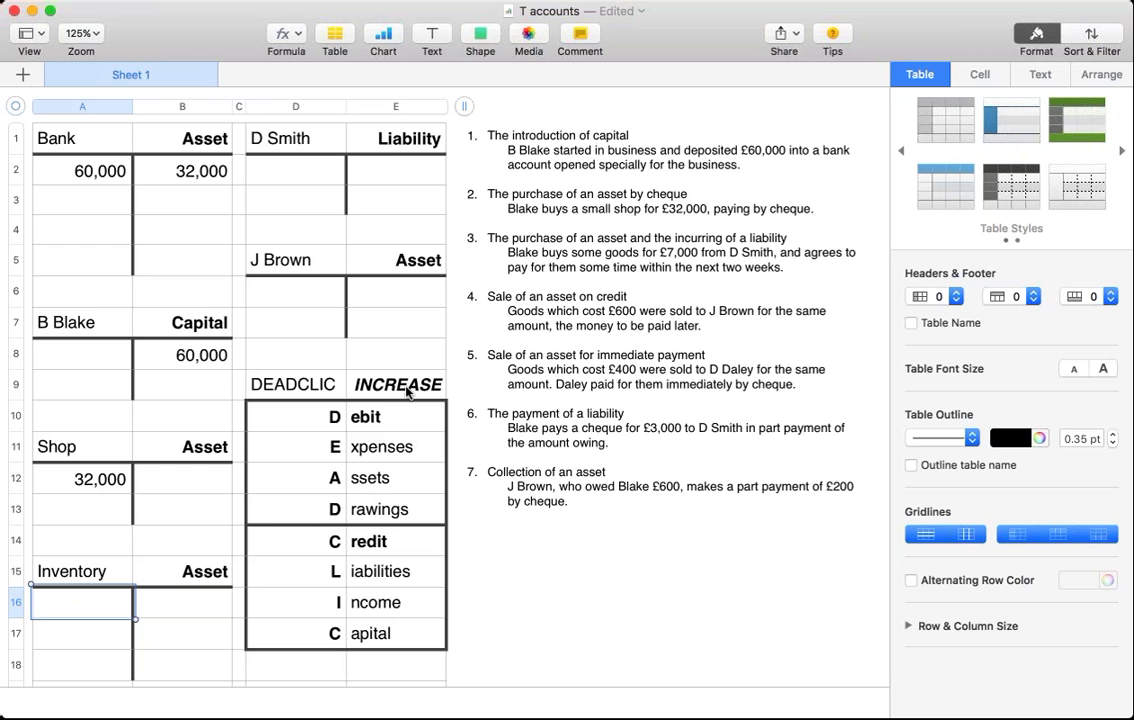
scroll(60, 600, "left", 1)
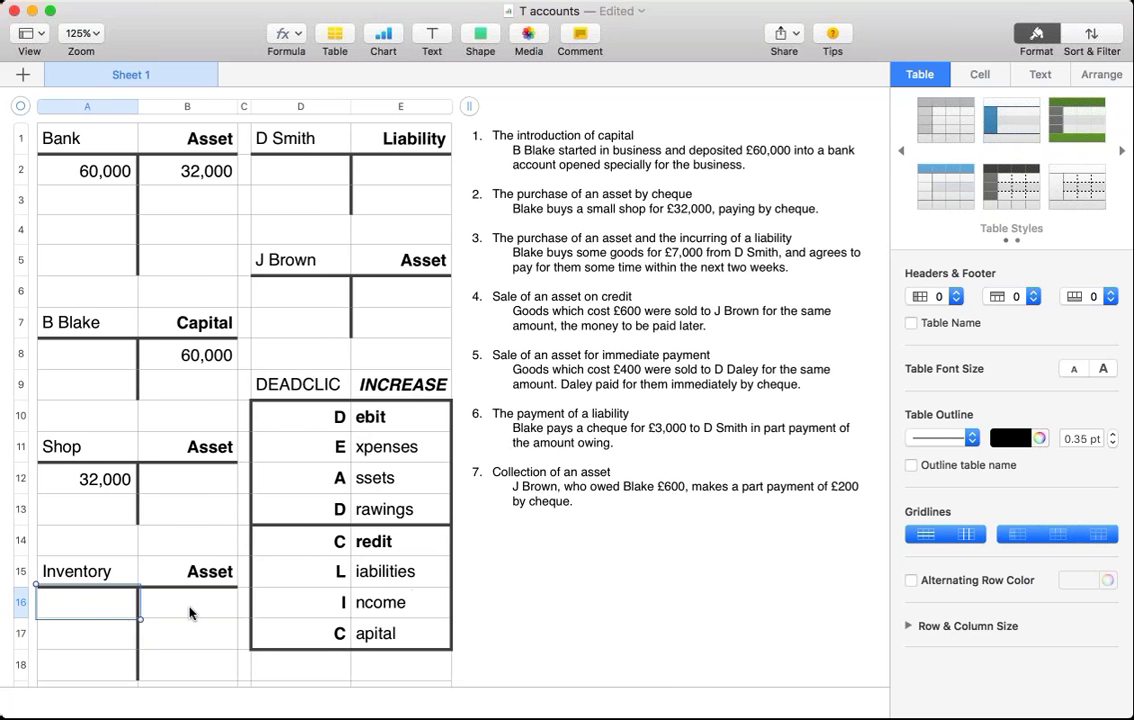
type("=")
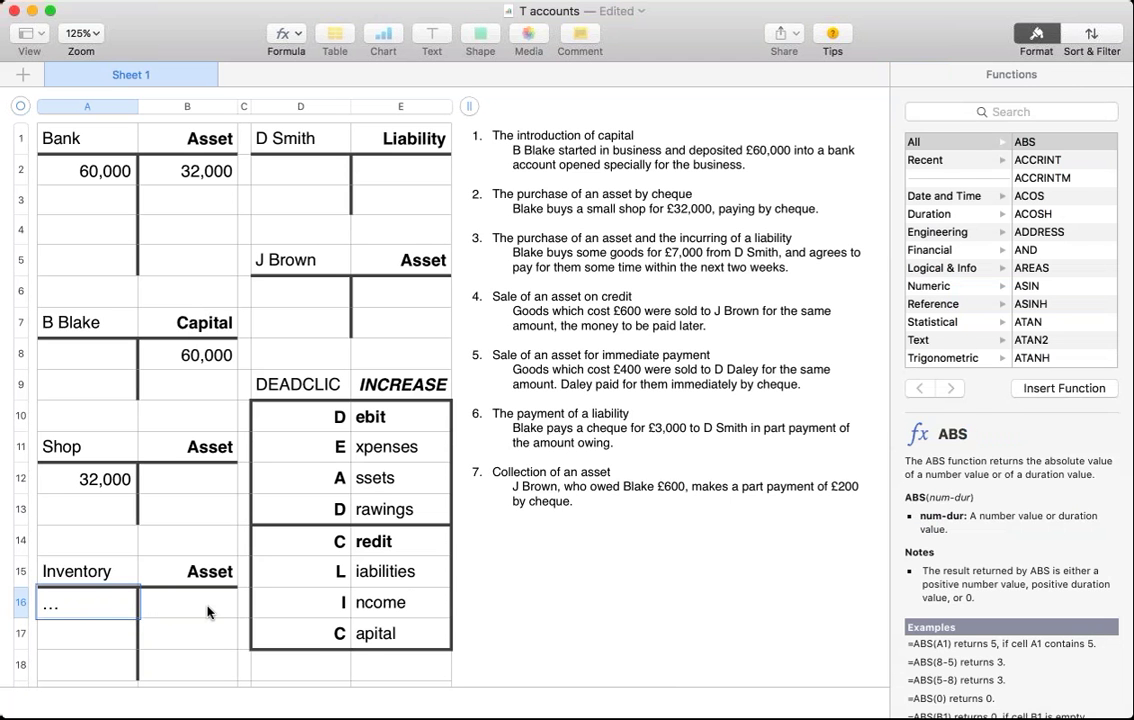
type("7000")
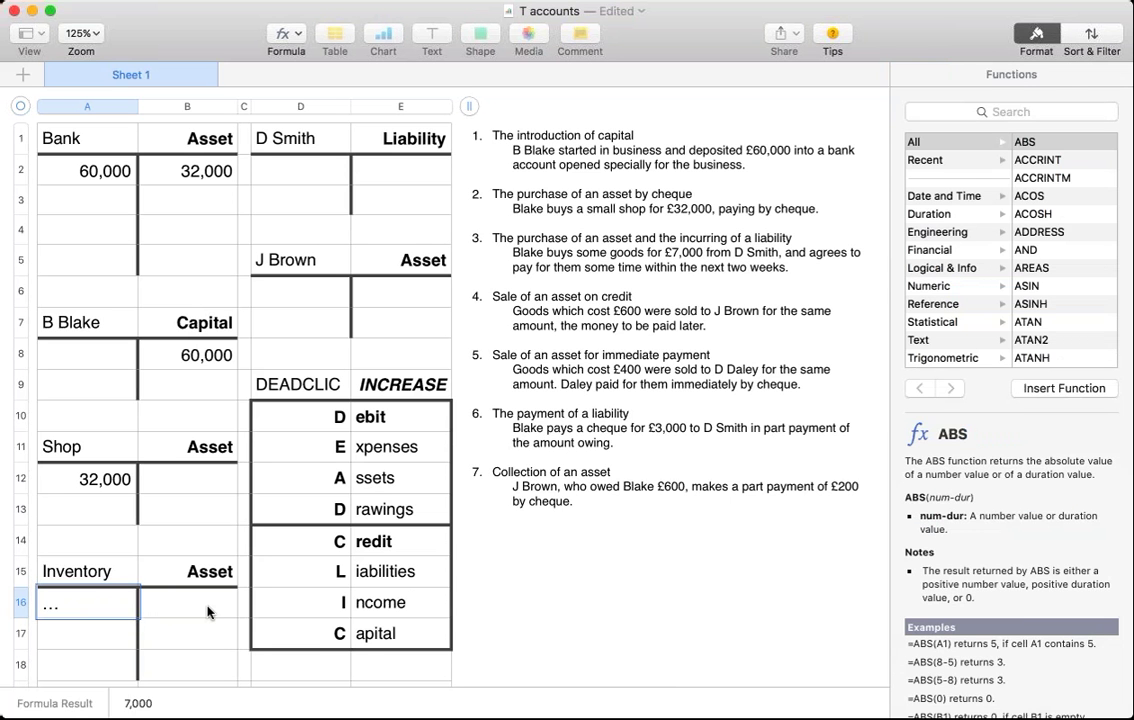
key("Return")
key("Tab")
key("Tab")
key("Tab")
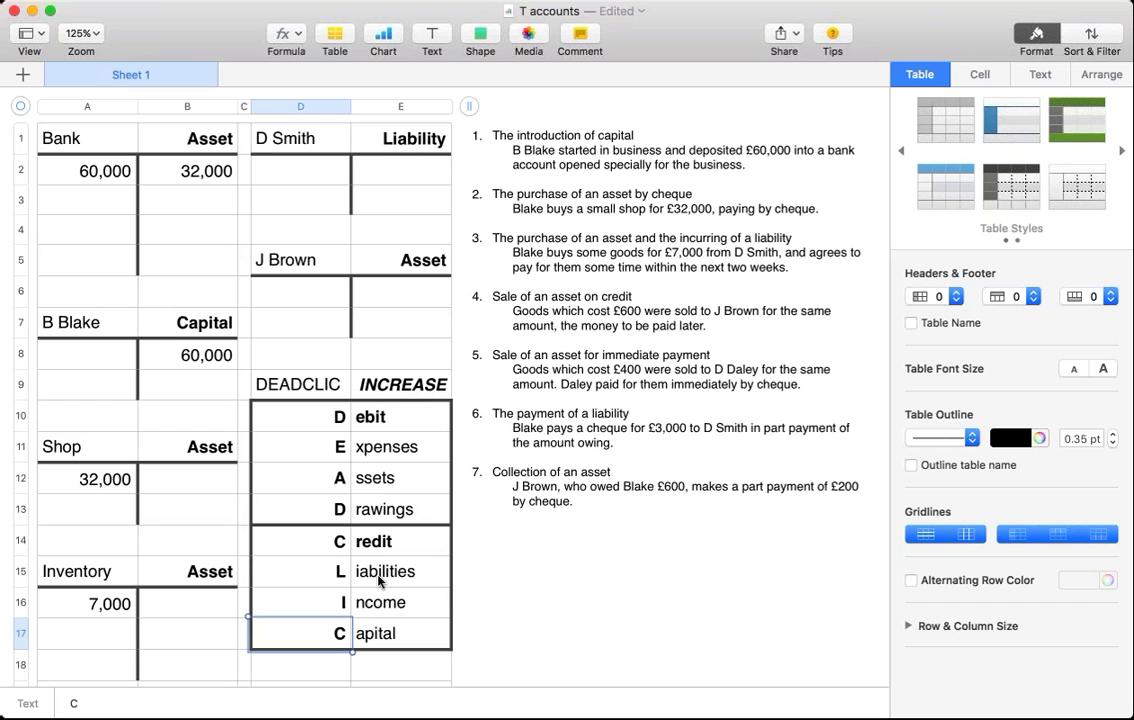
- Record the amount owed for the goods as a credit of =7000 in cell E2 of the supplier's Liability account
left_click(400, 172)
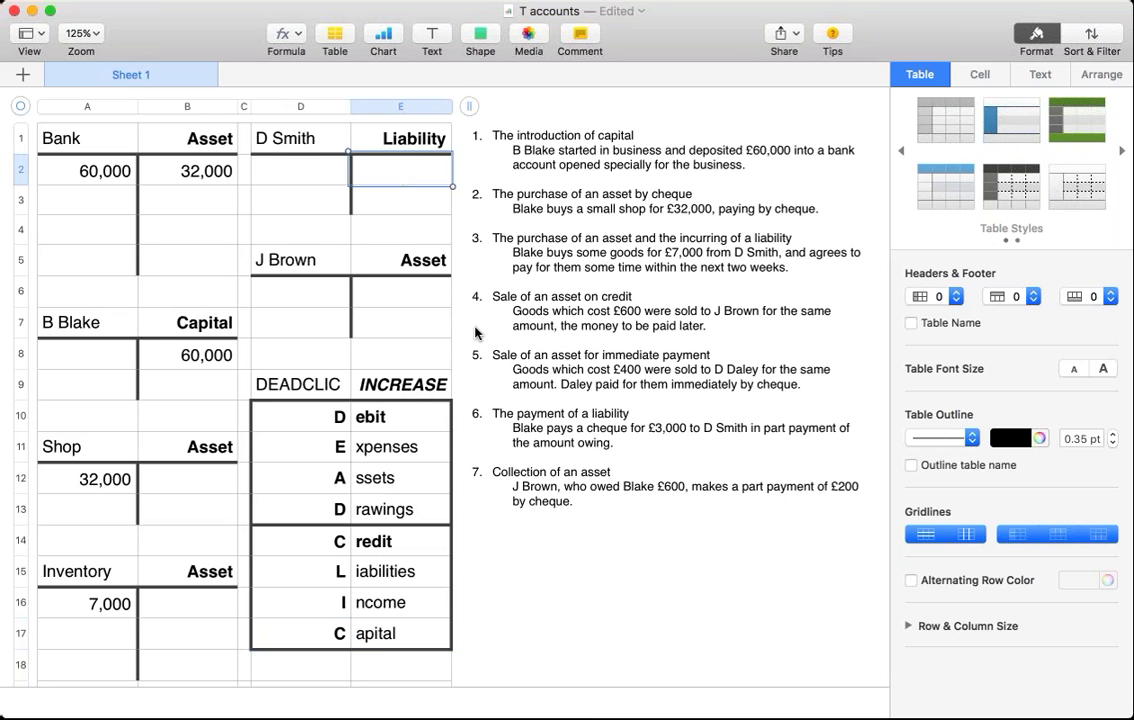
type("=")
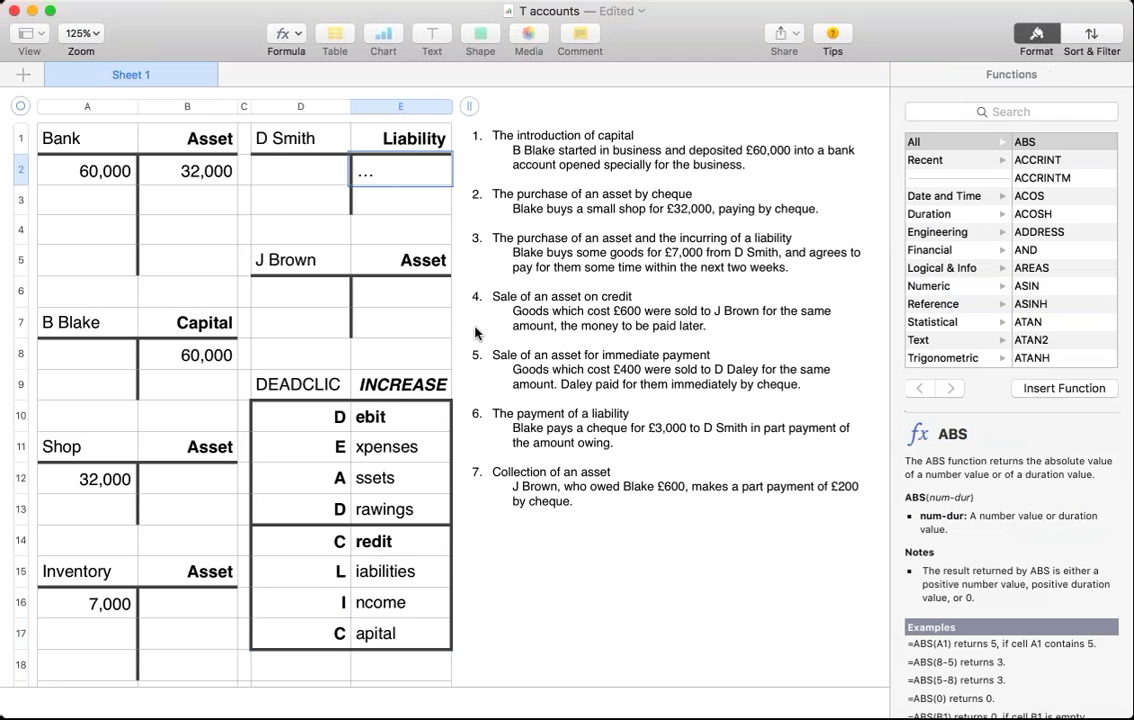
type("7000")
key("Return")
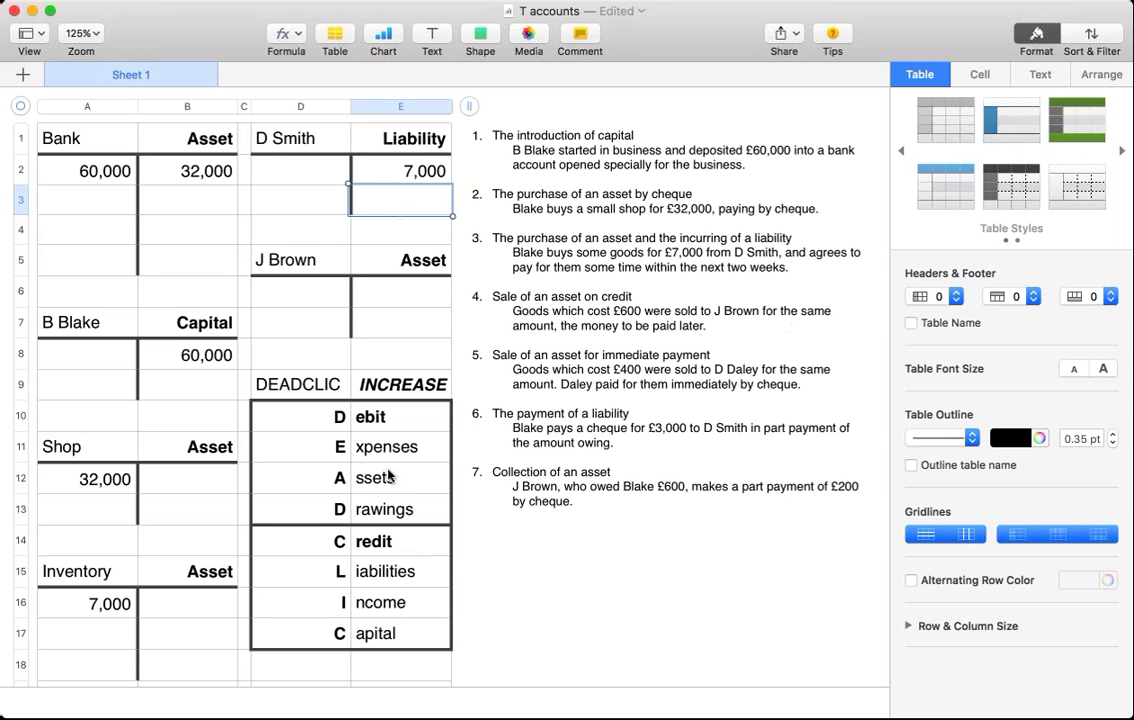
- Record the goods sold on credit as a credit of =600 in cell B16 of the Inventory account
left_click(190, 605)
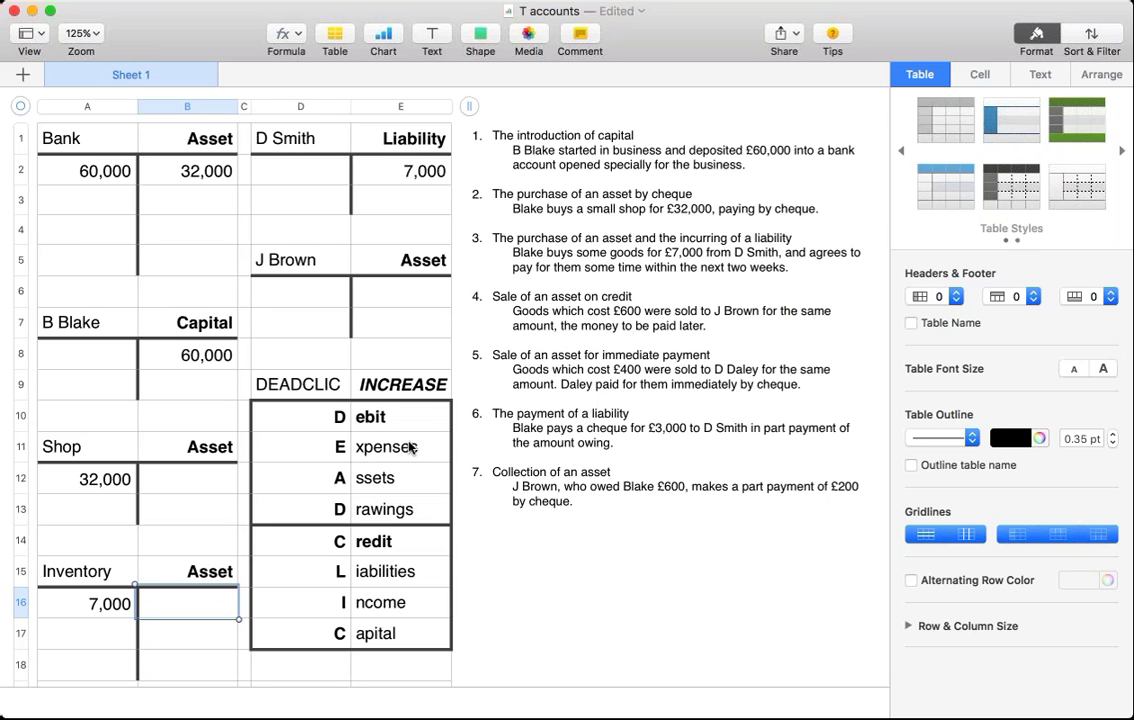
left_click(313, 482)
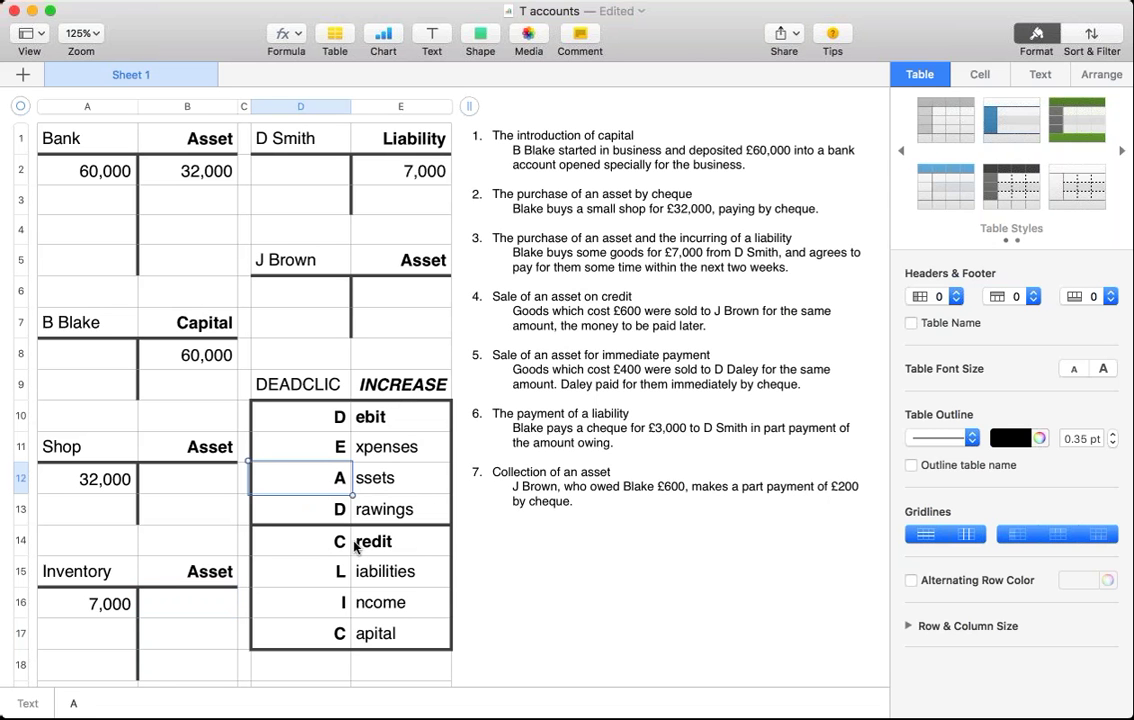
left_click(193, 610)
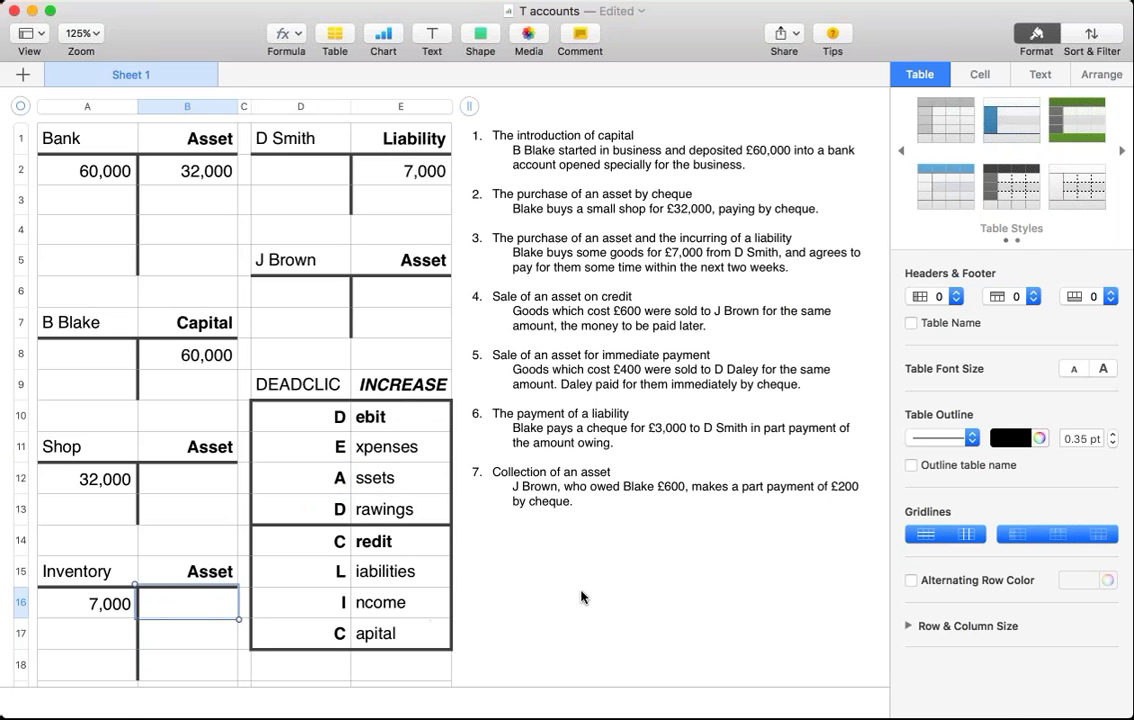
type("=600")
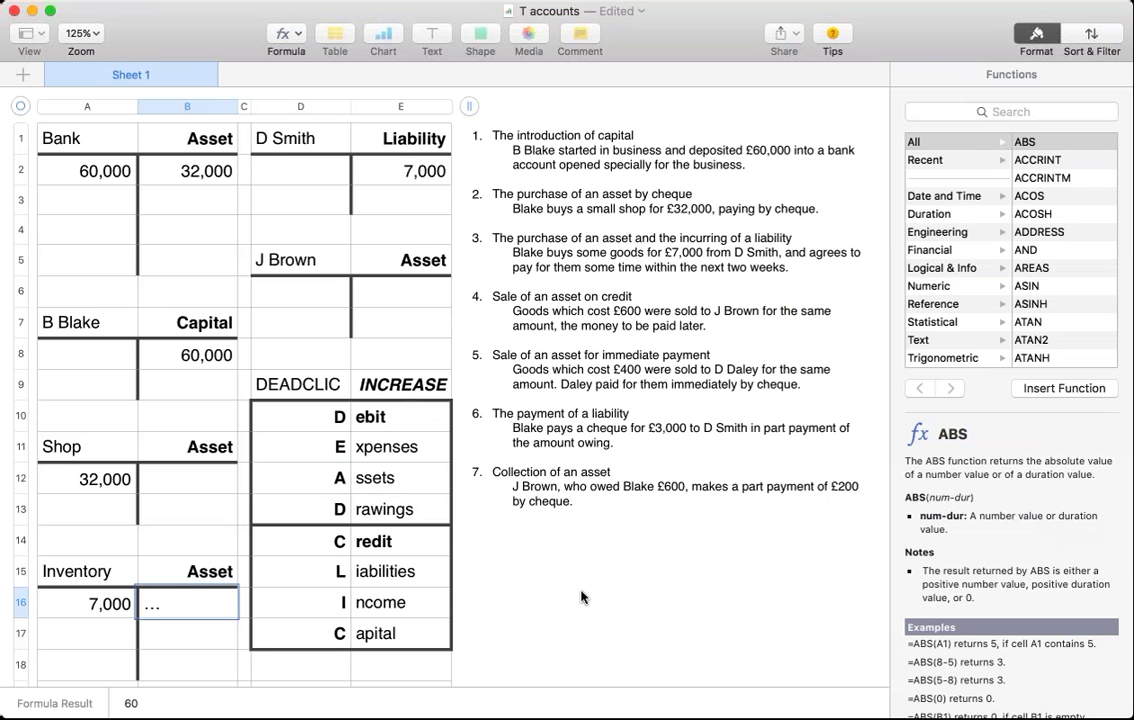
key("Return")
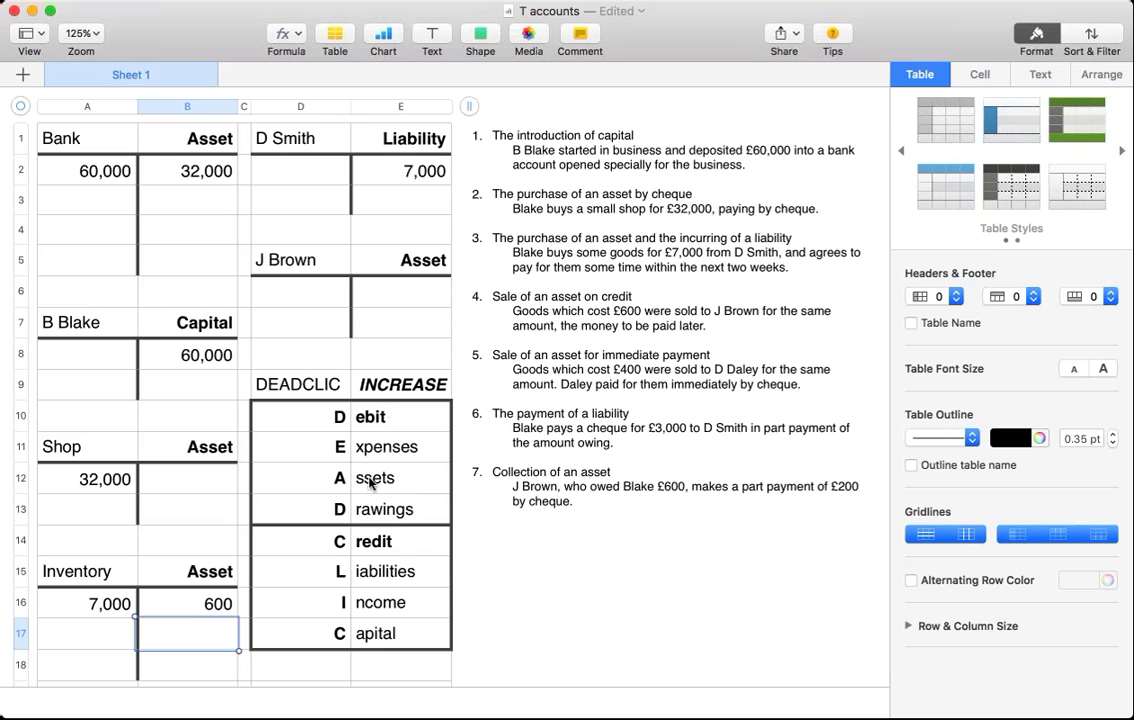
- Record the customer's debt for the credit sale as a debit of =600 in cell D6 of the customer's Asset account
left_click(314, 295)
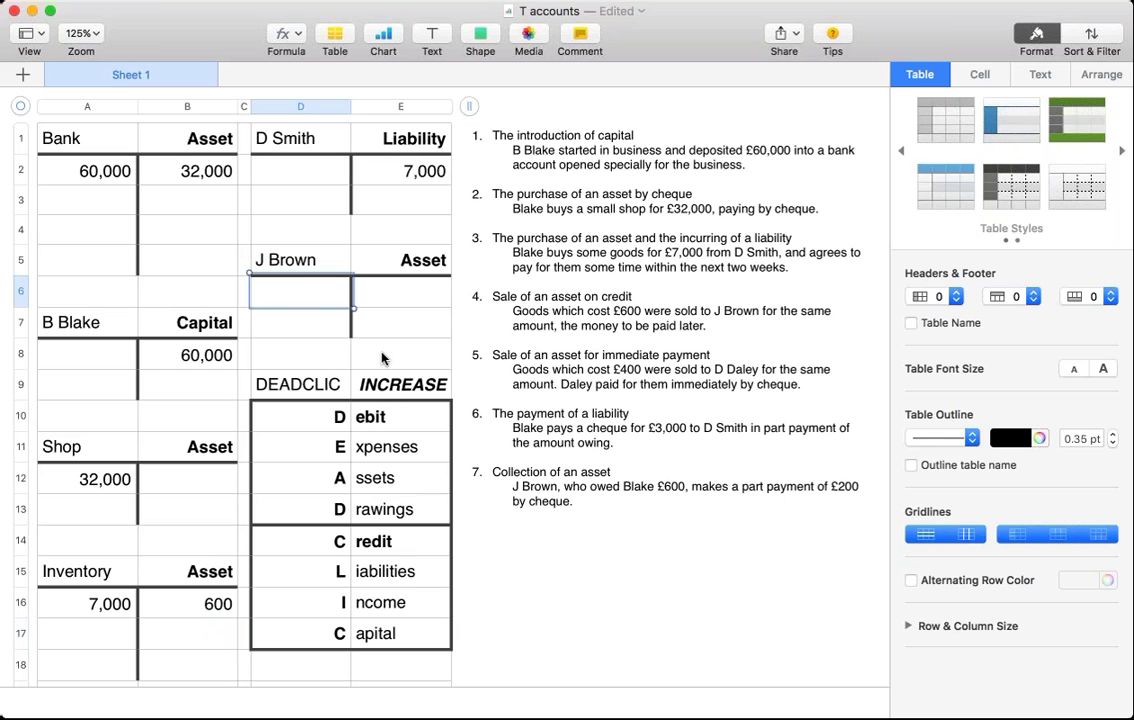
type("=")
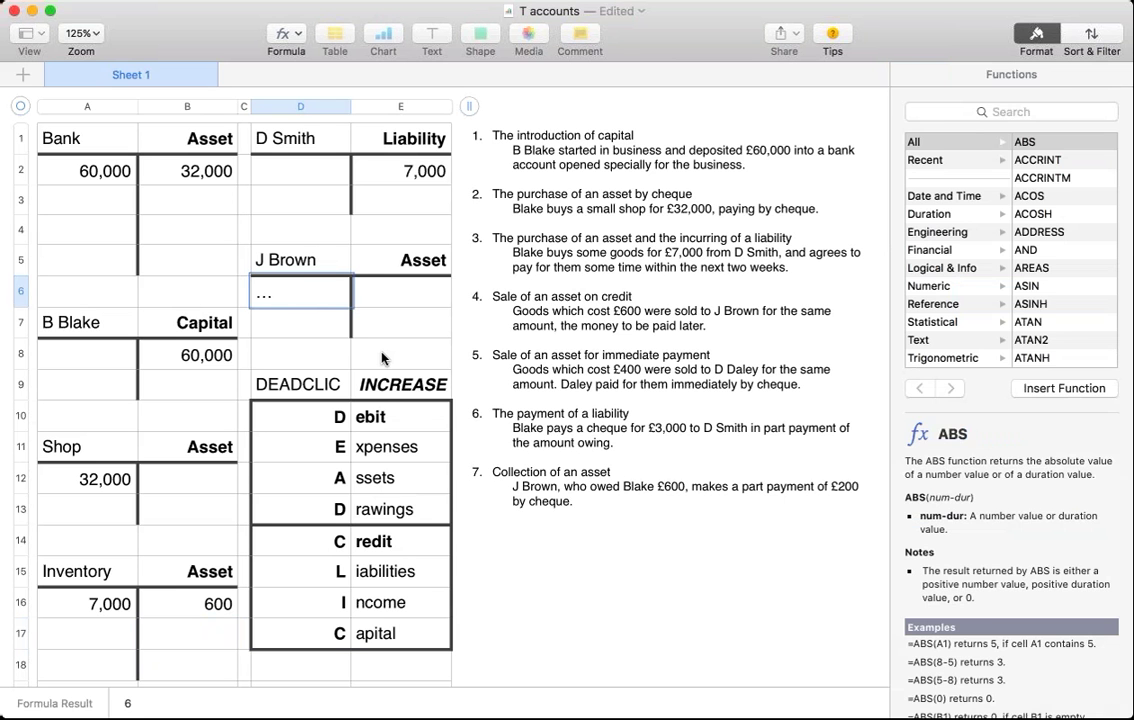
key("Return")
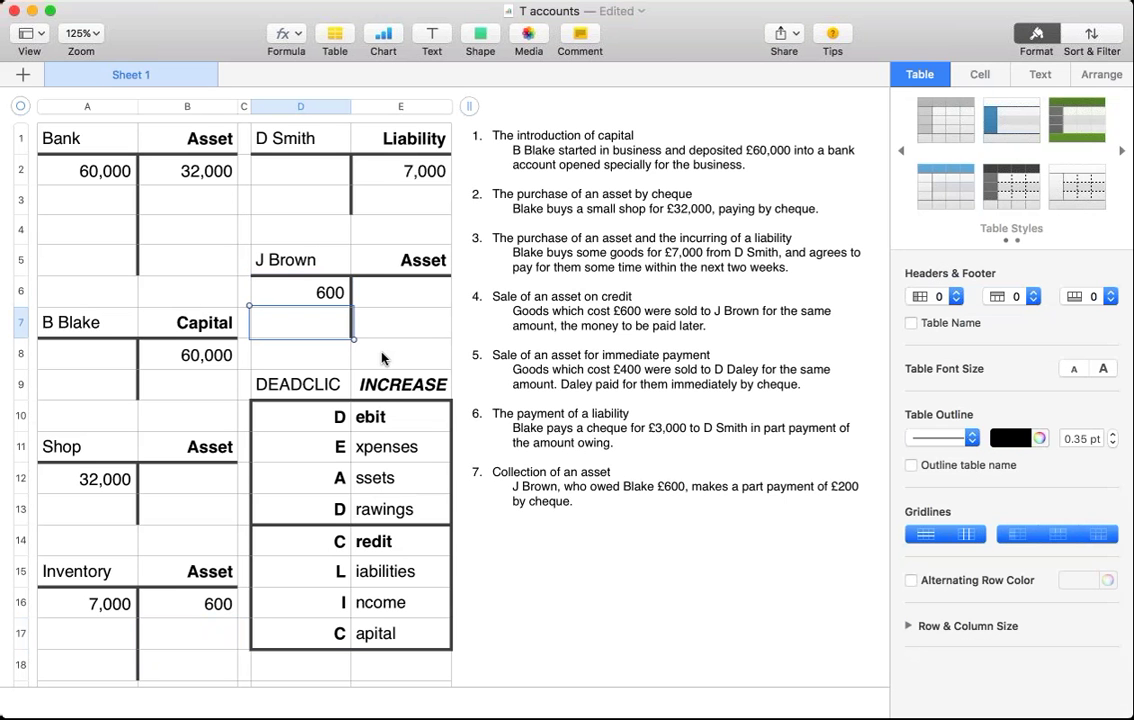
key("Tab")
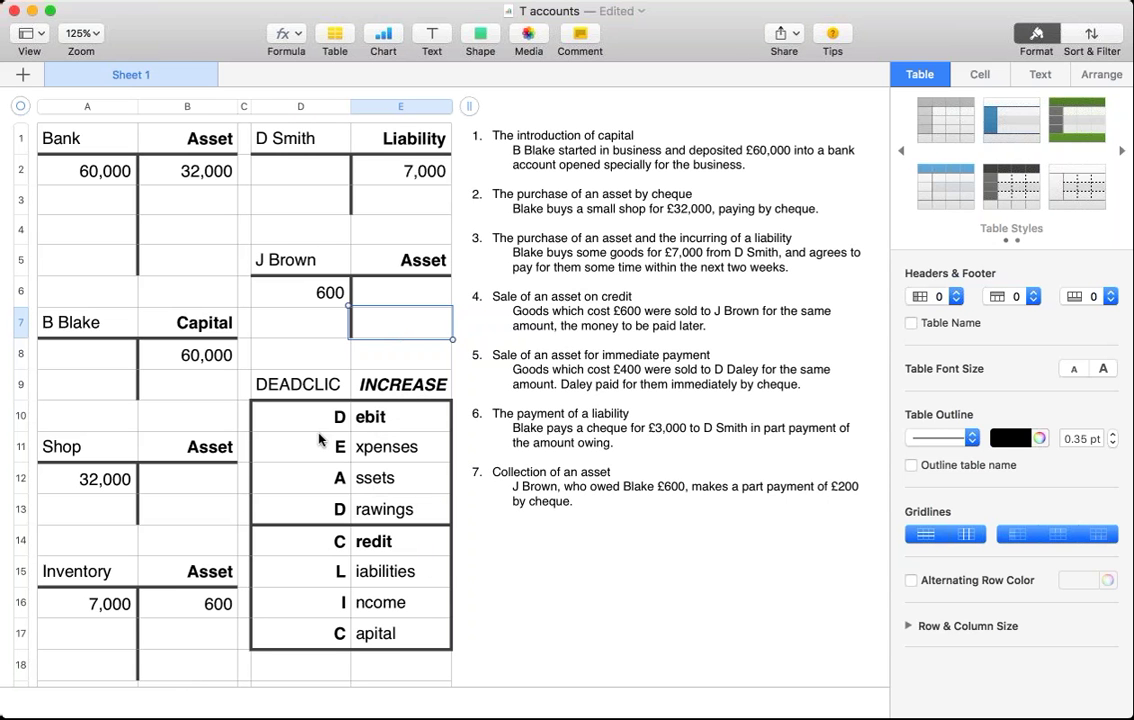
- Record the goods sold for immediate payment as a credit of =400 in cell B17 of the Inventory account
left_click(193, 638)
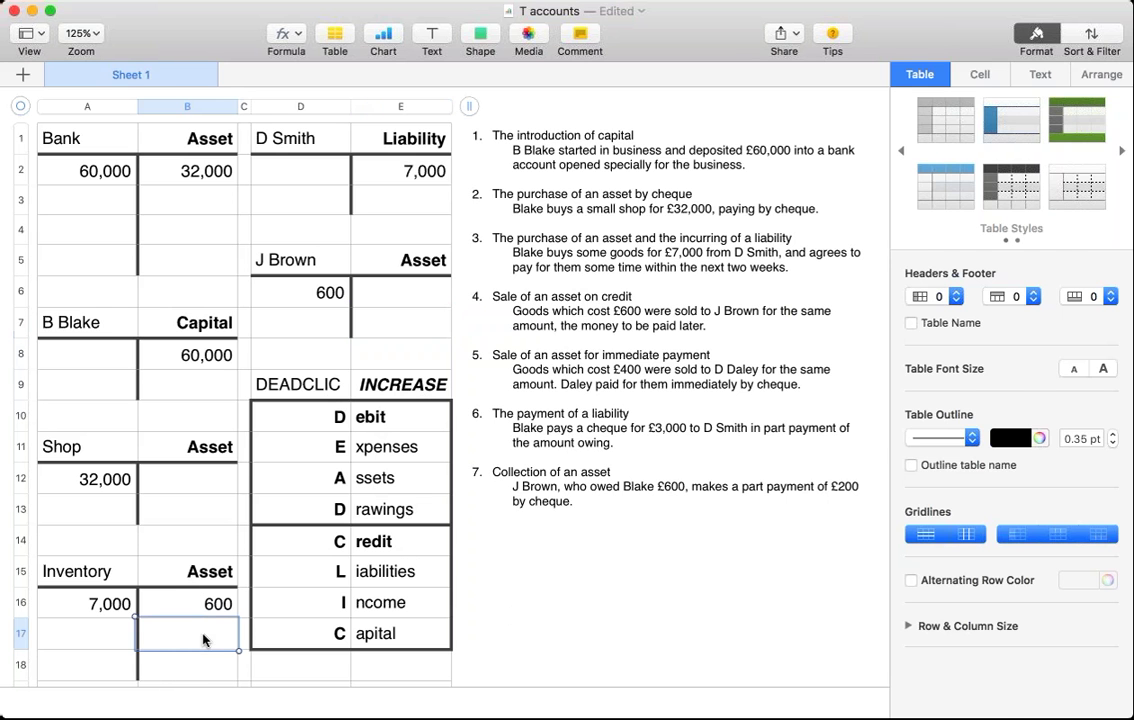
type("=400")
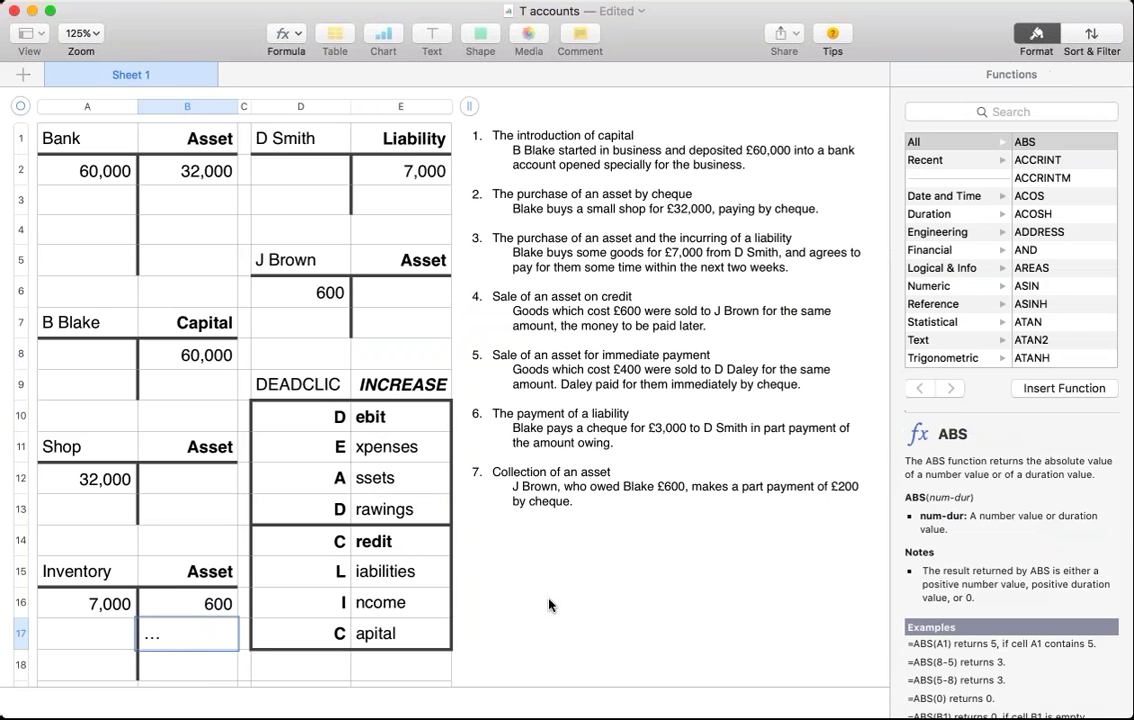
key("Return")
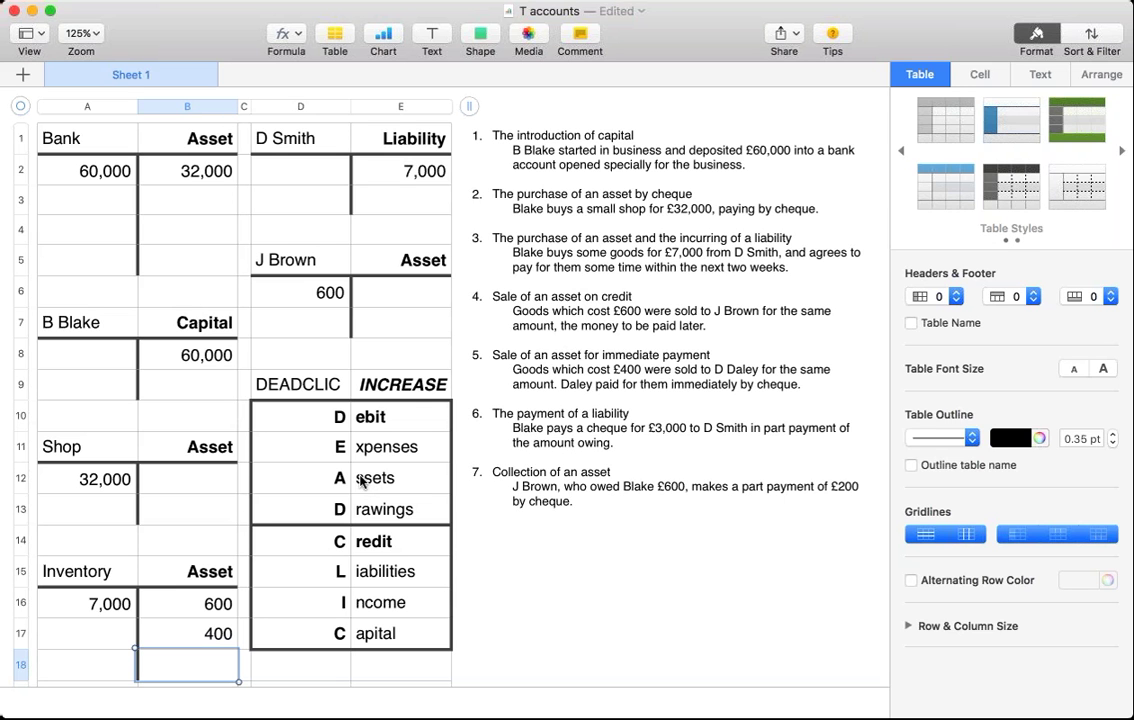
- Record the cheque received for the immediate sale as a debit of =400 in cell A3 of the Bank account
left_click(91, 201)
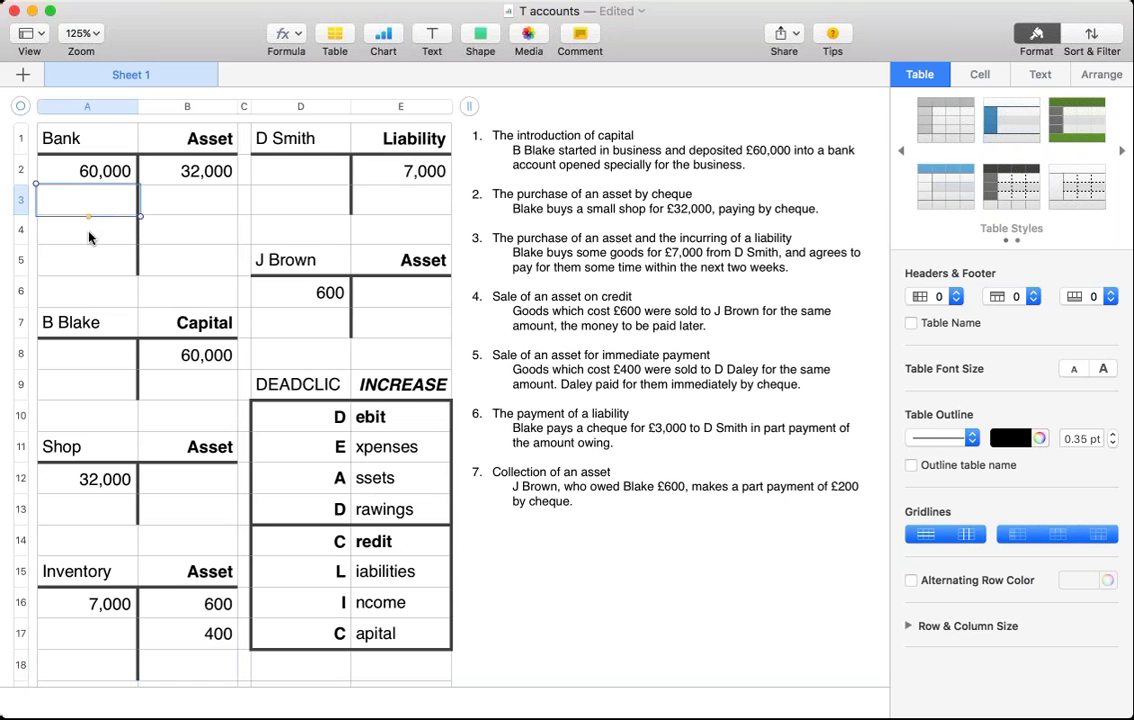
type("=")
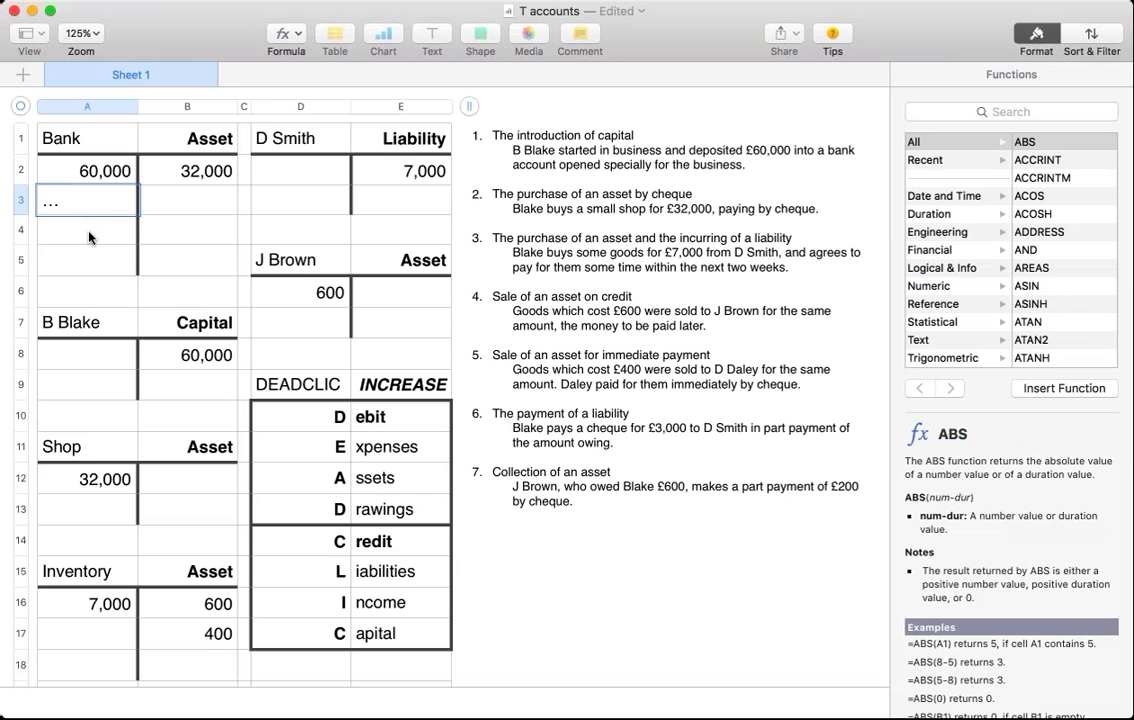
type("400")
key("Return")
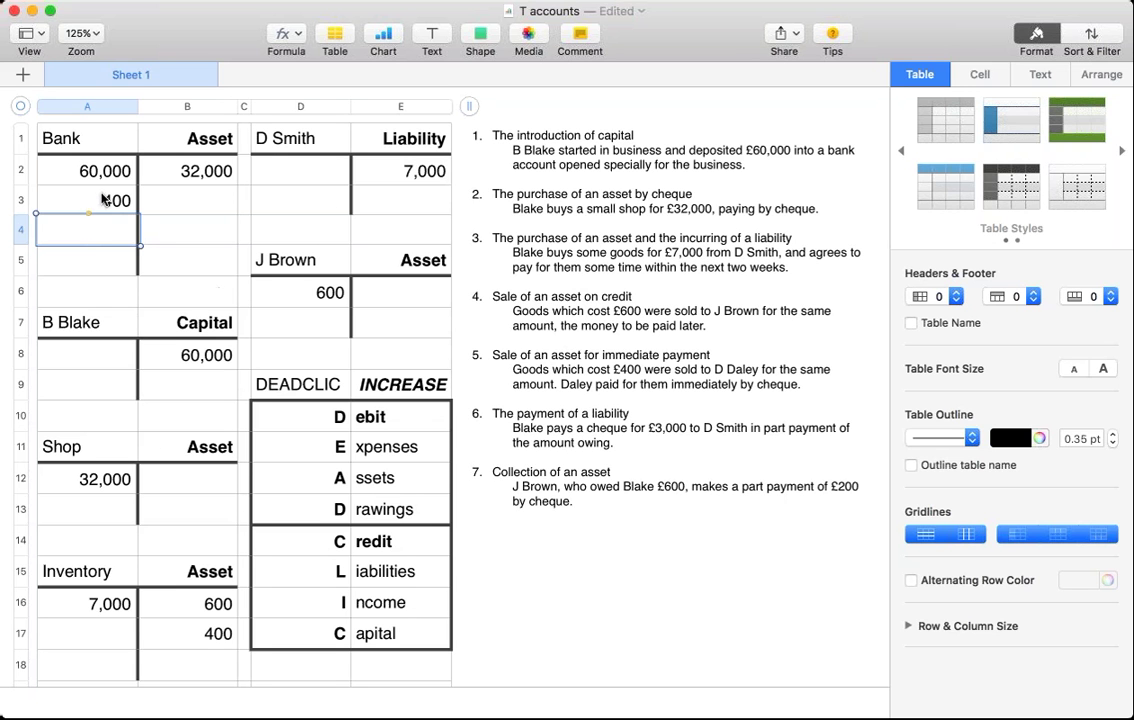
- Review the Bank, owner's Capital, Shop, Inventory and supplier's Liability accounts one after another
left_click(91, 139)
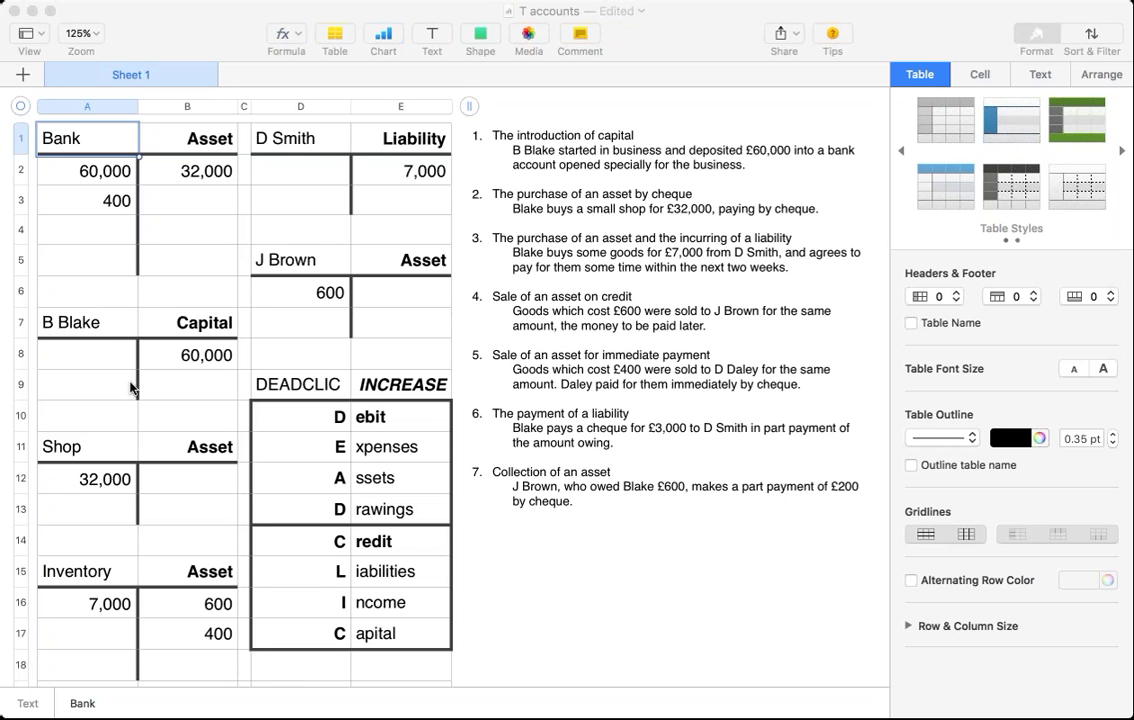
left_click(93, 324)
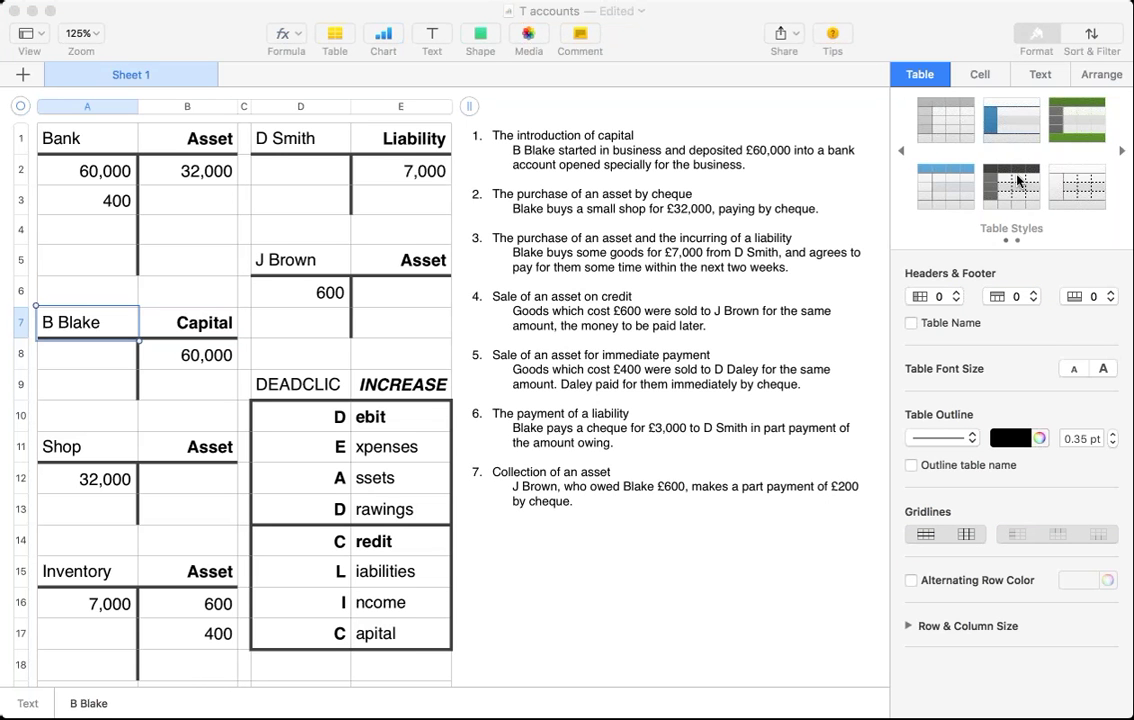
left_click(80, 447)
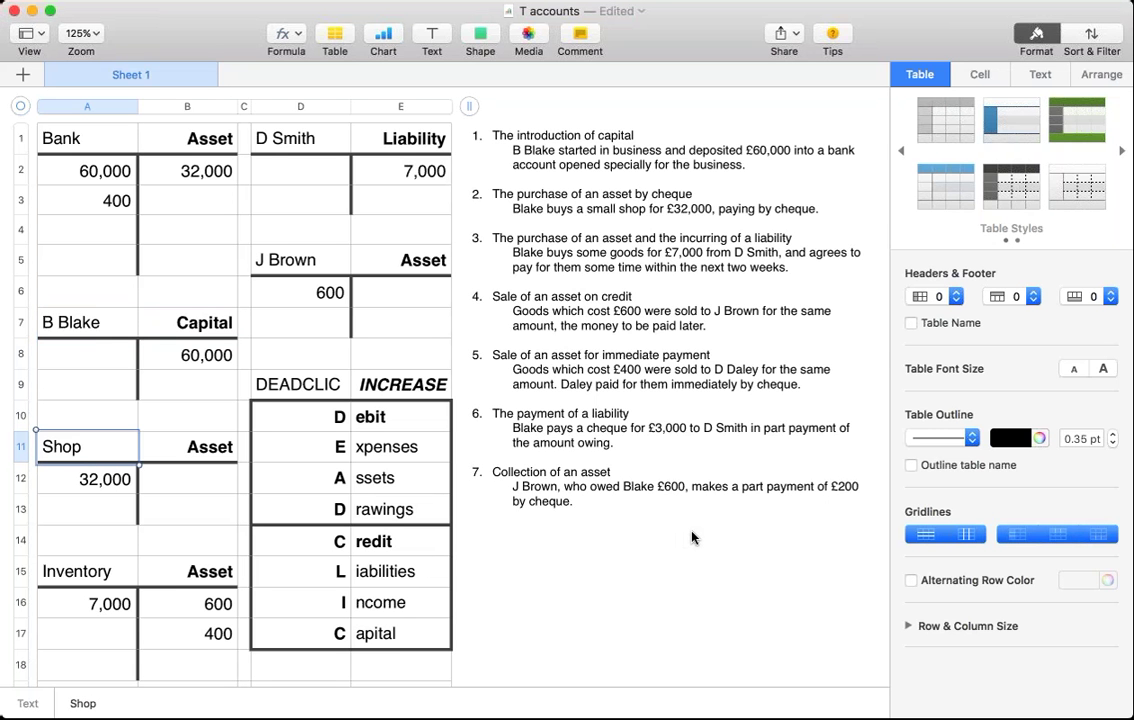
left_click(100, 573)
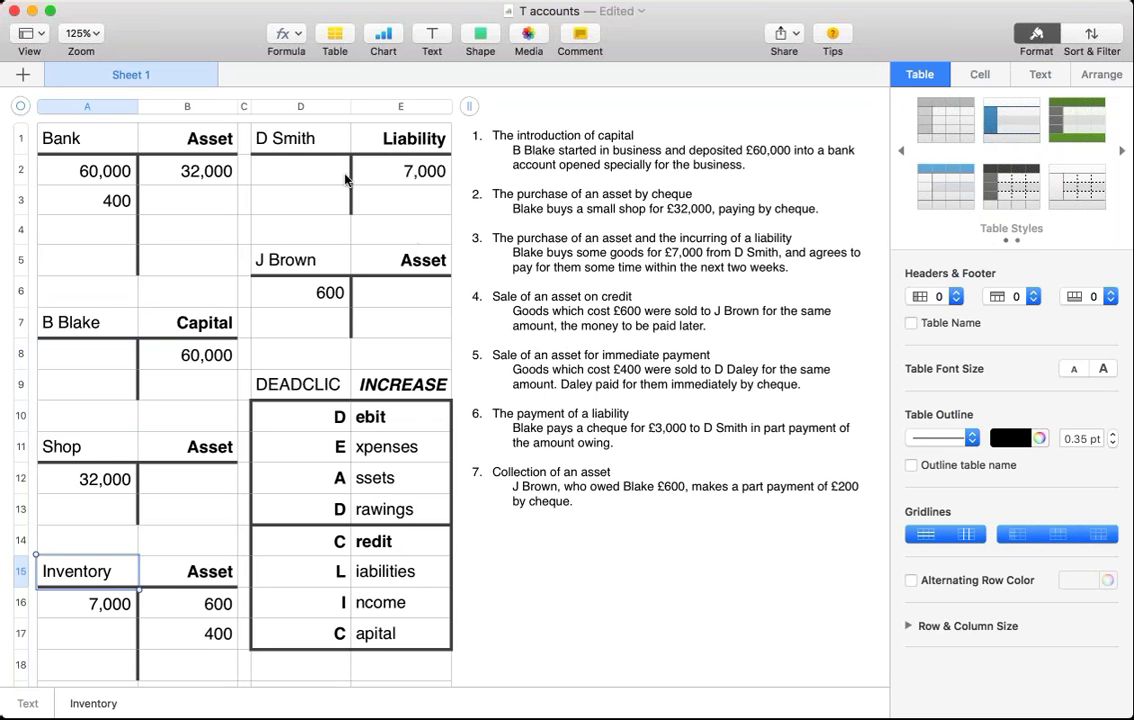
left_click(287, 135)
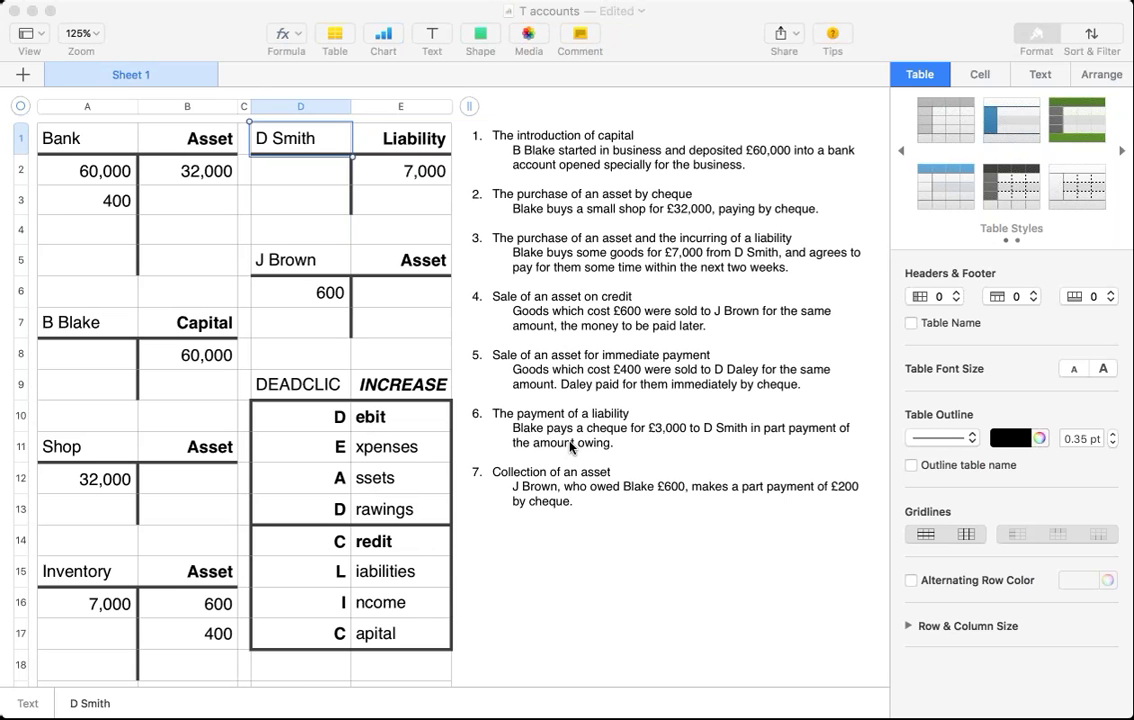
- Record the cheque paid to the supplier as a credit of =3000 in cell B3 of the Bank account
left_click(186, 204)
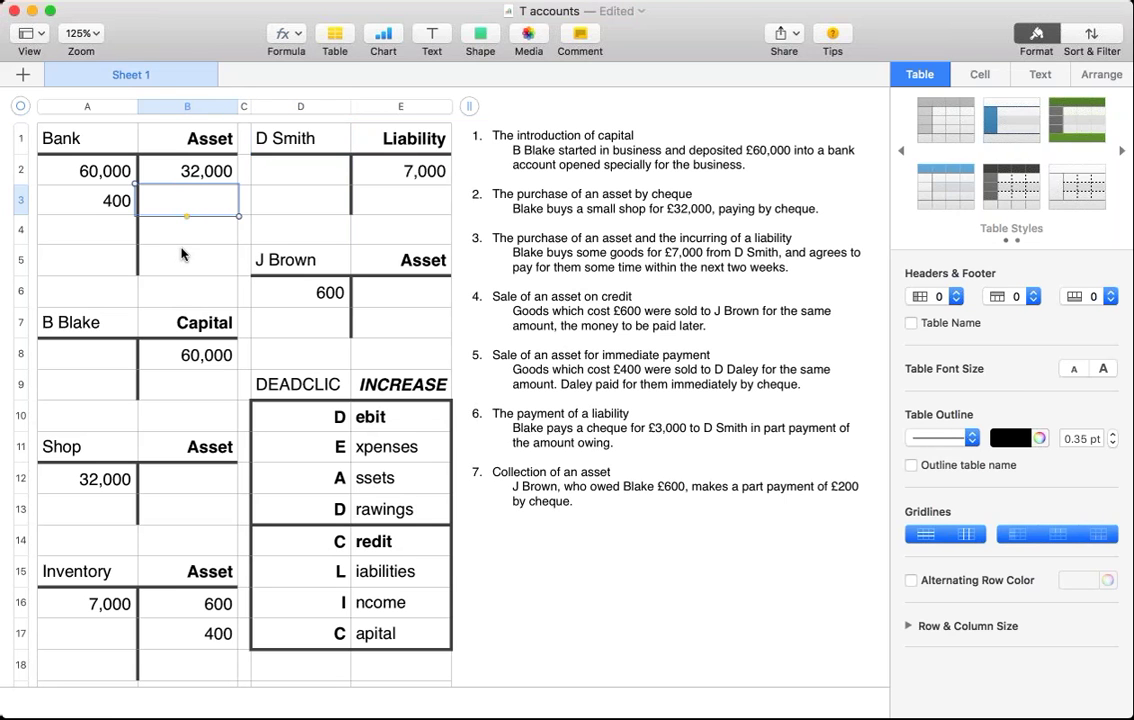
type("=3000")
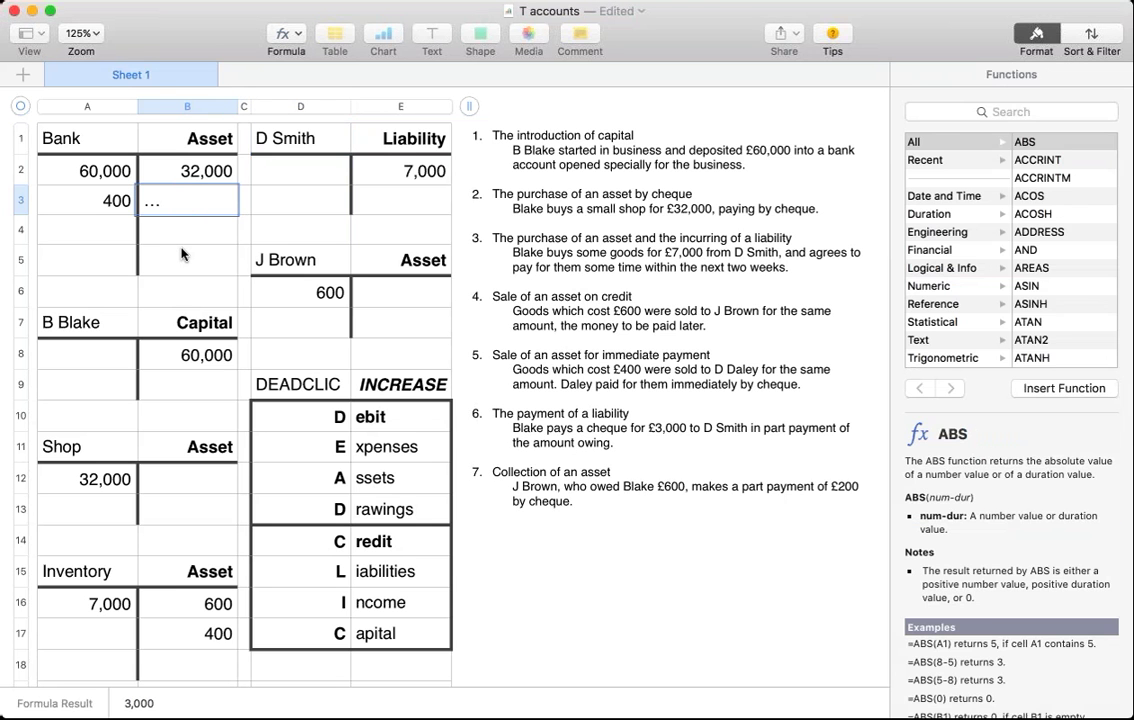
key("Return")
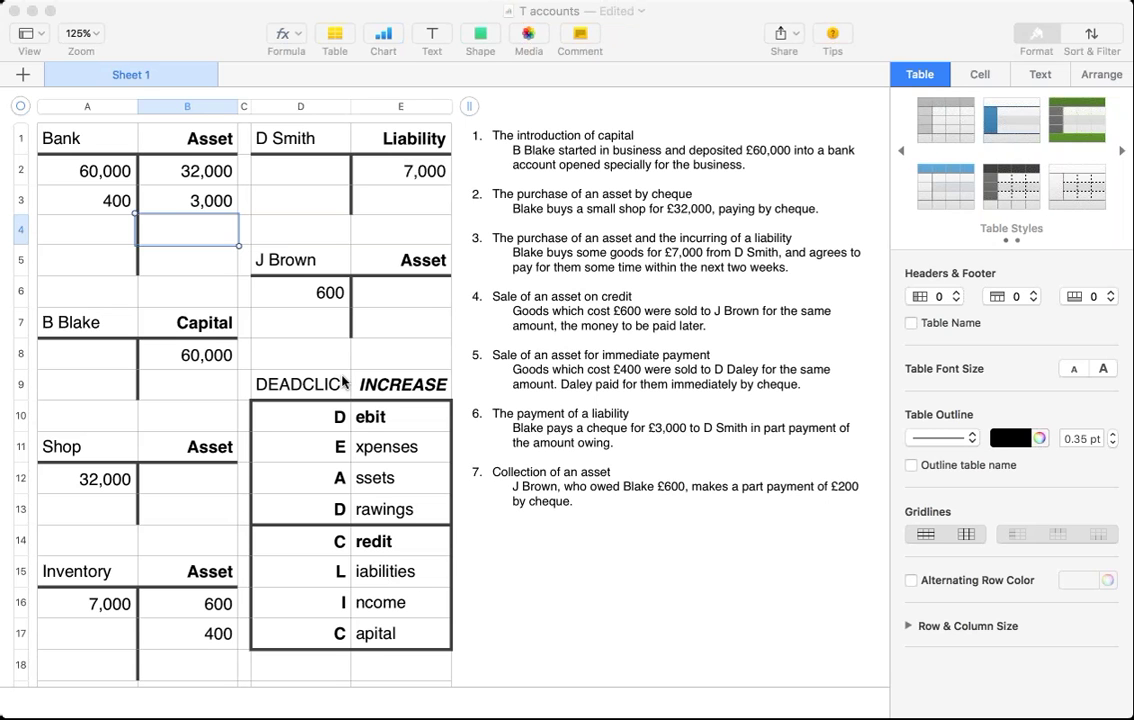
- Record the part payment to the supplier as a debit of =3000 in cell D2 of the supplier's Liability account
left_click(320, 177)
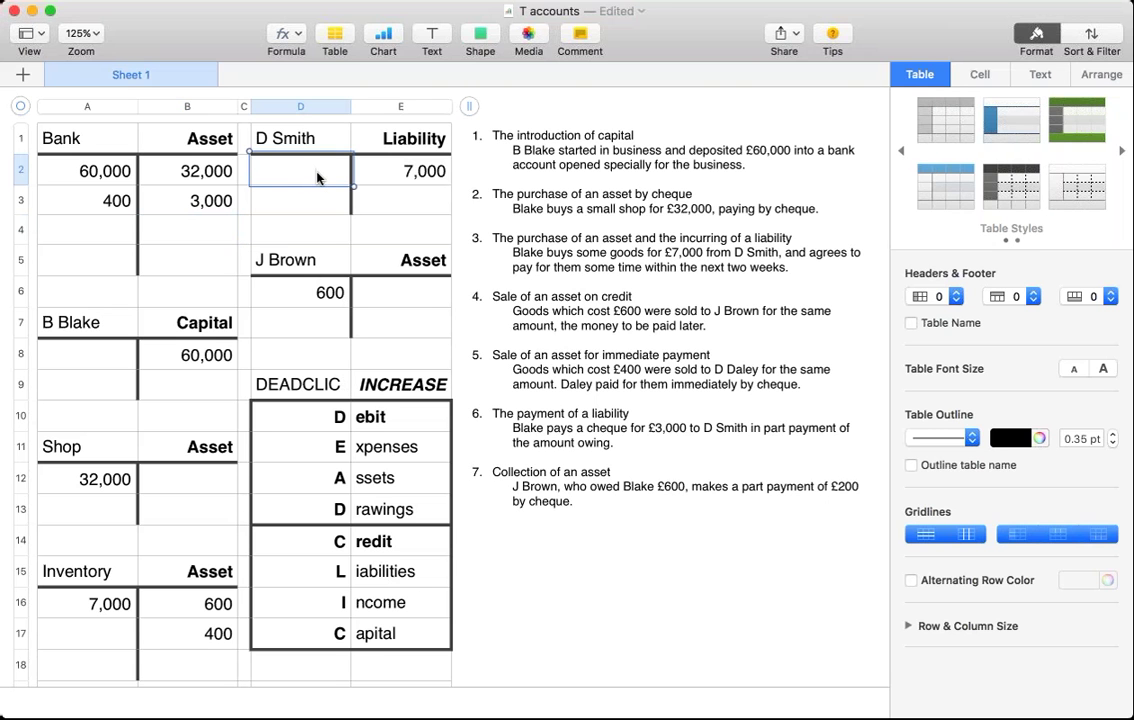
type("=")
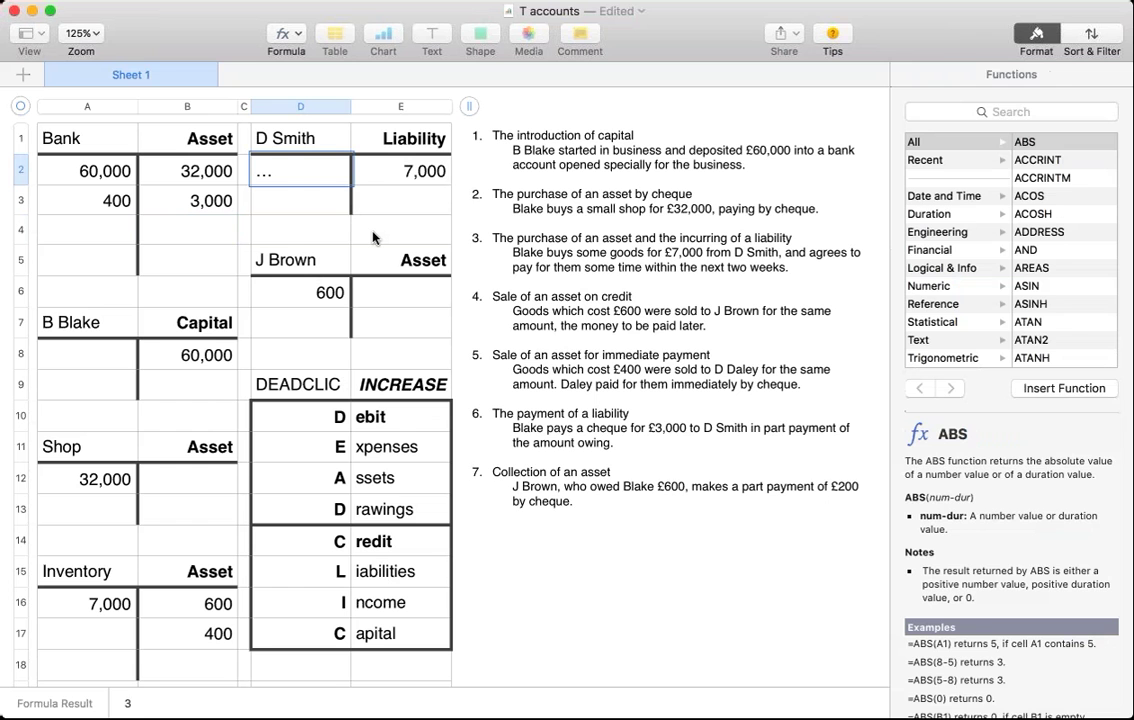
key("Return")
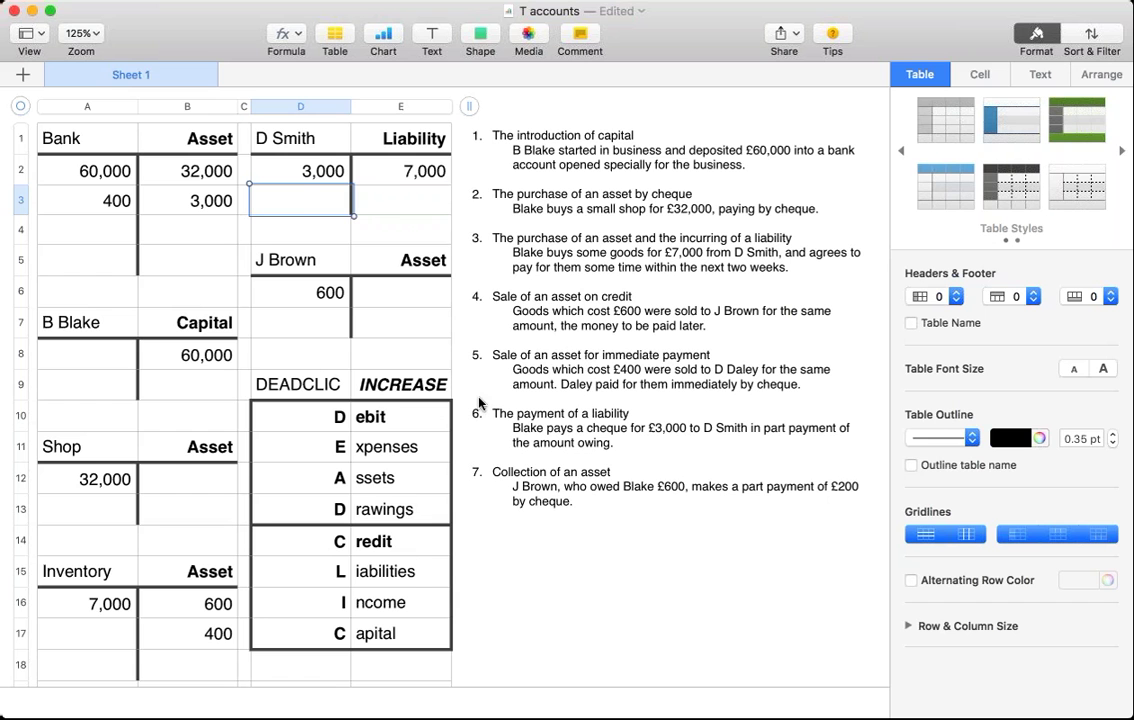
- Record the customer's part payment by cheque as a debit of =200 in cell A4 of the Bank account
left_click(297, 297)
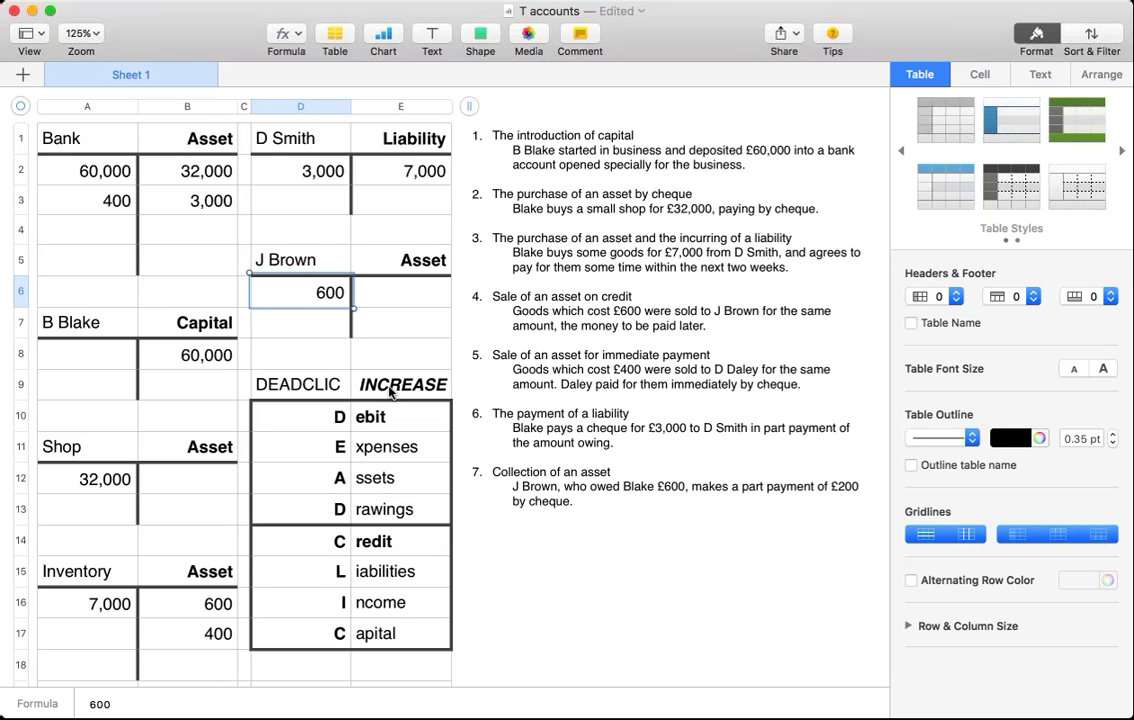
left_click(97, 238)
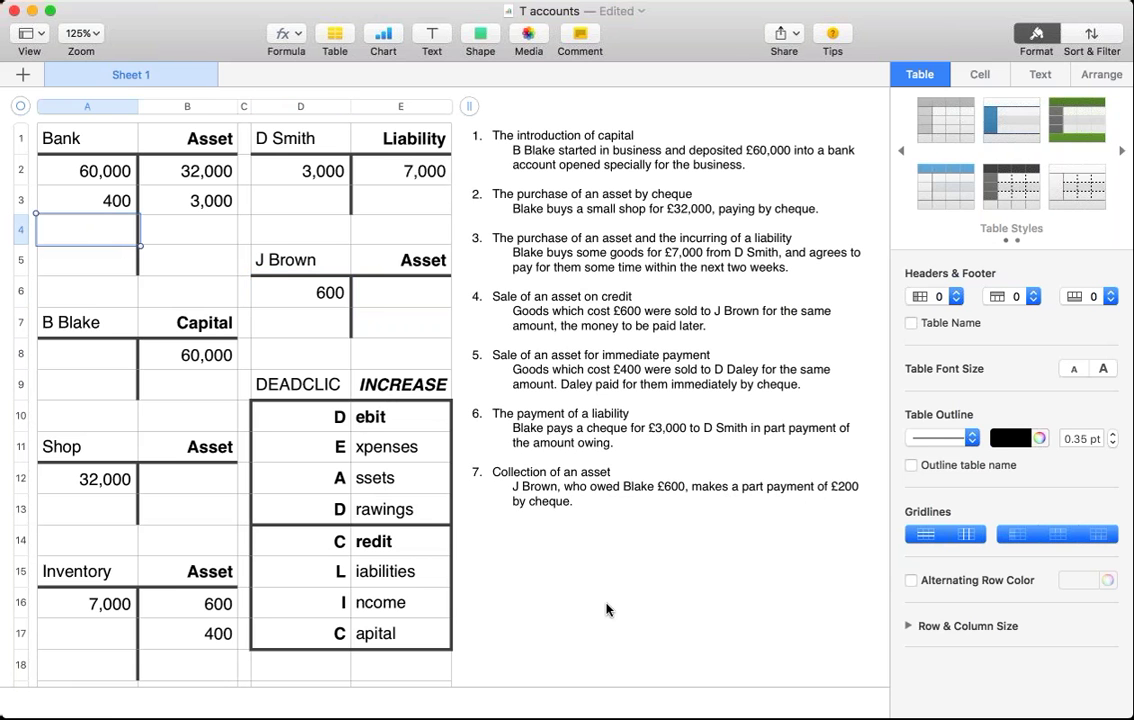
type("=")
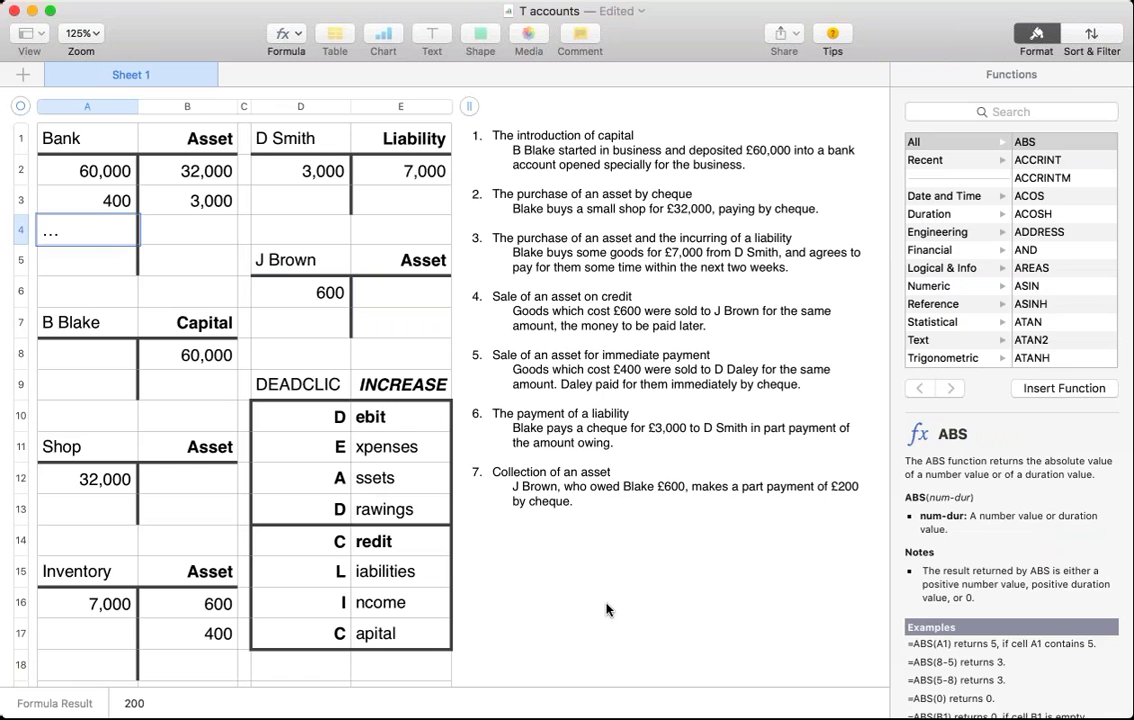
key("Return")
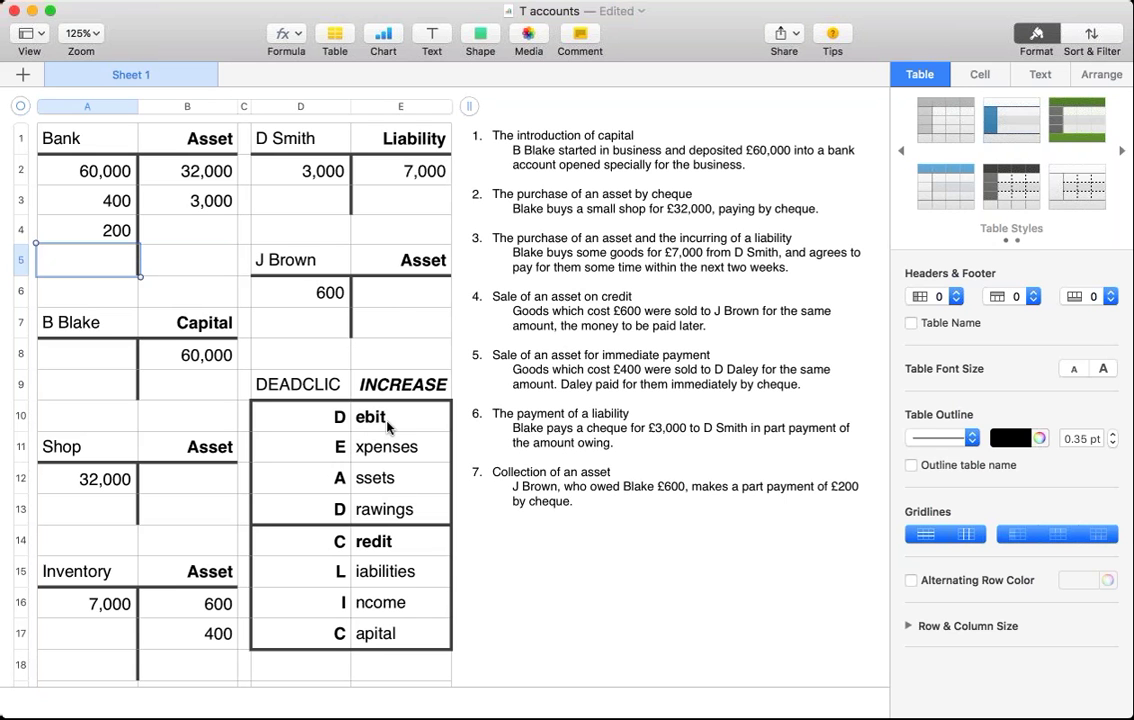
- Record the reduction of the customer's debt as a credit of =200 in cell E6 of the customer's Asset account
left_click(393, 293)
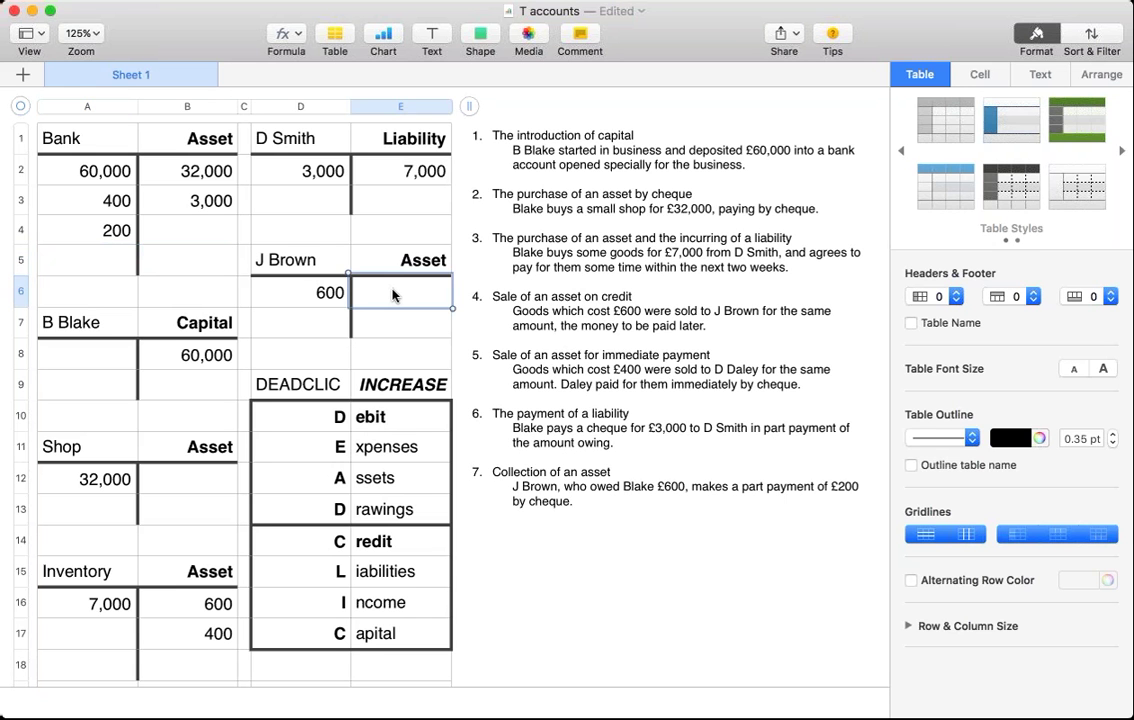
key("equal")
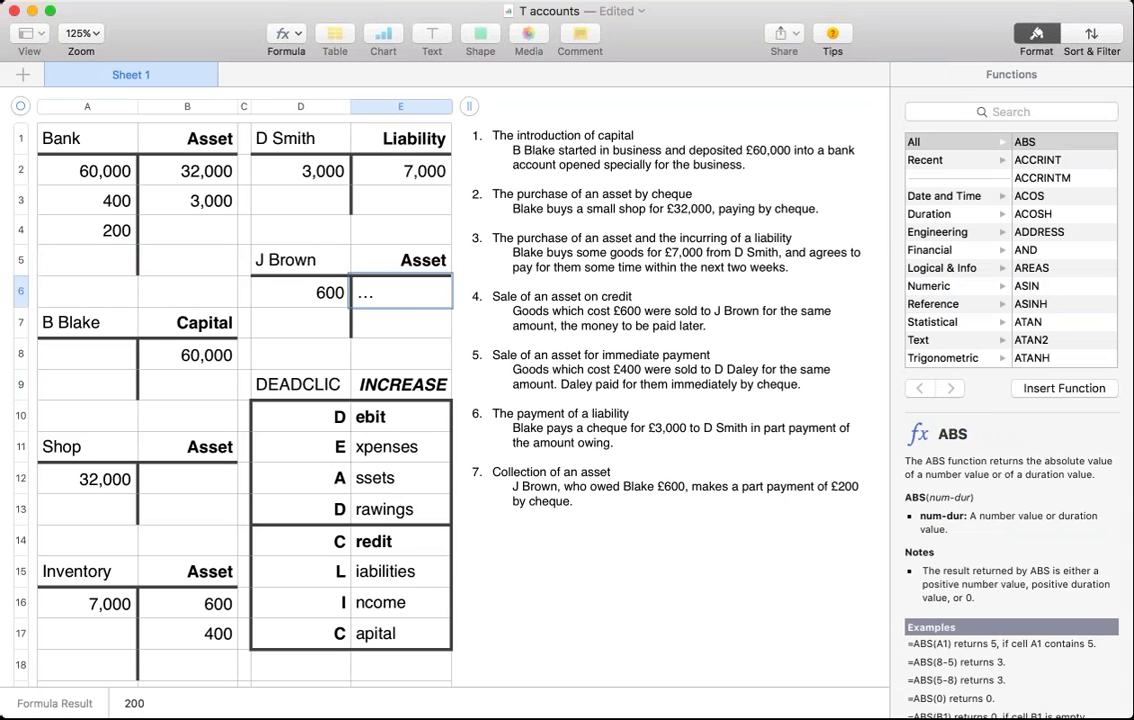
key("Return")
- Return to the Bank heading in cell A1 and look over the posted T accounts
key("Left")
key("Up")
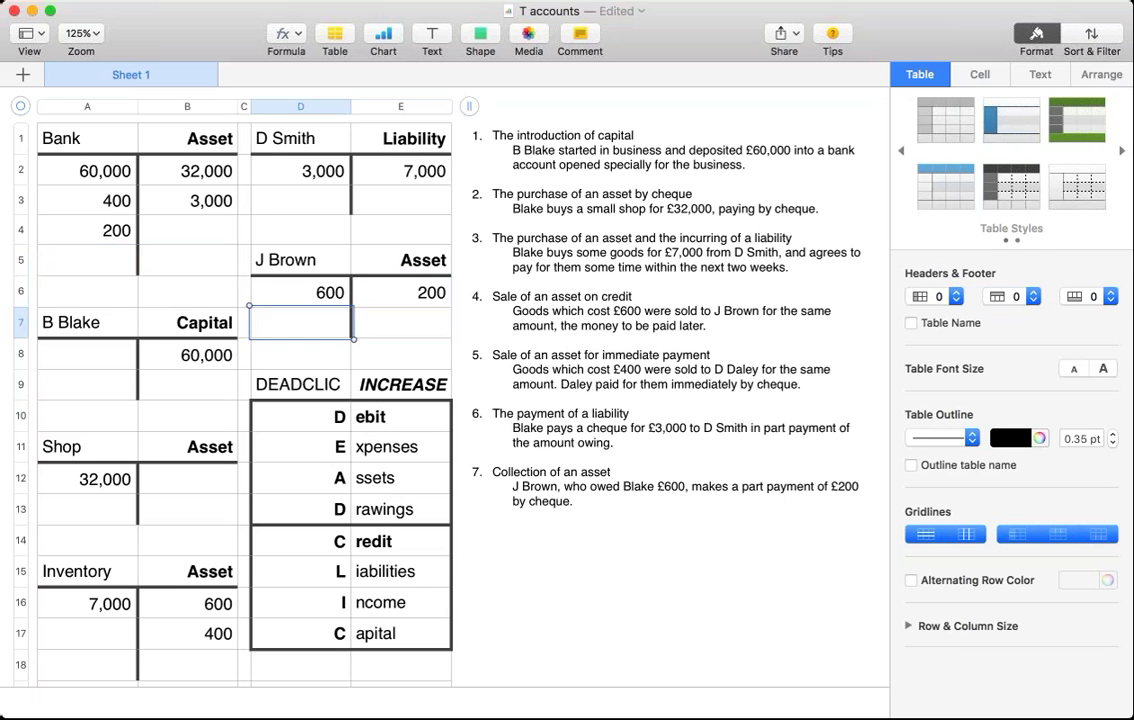
key("Left")
key("Up")
key("Up")
key("Up")
key("Up")
key("Up")
key("Left")
key("Left")
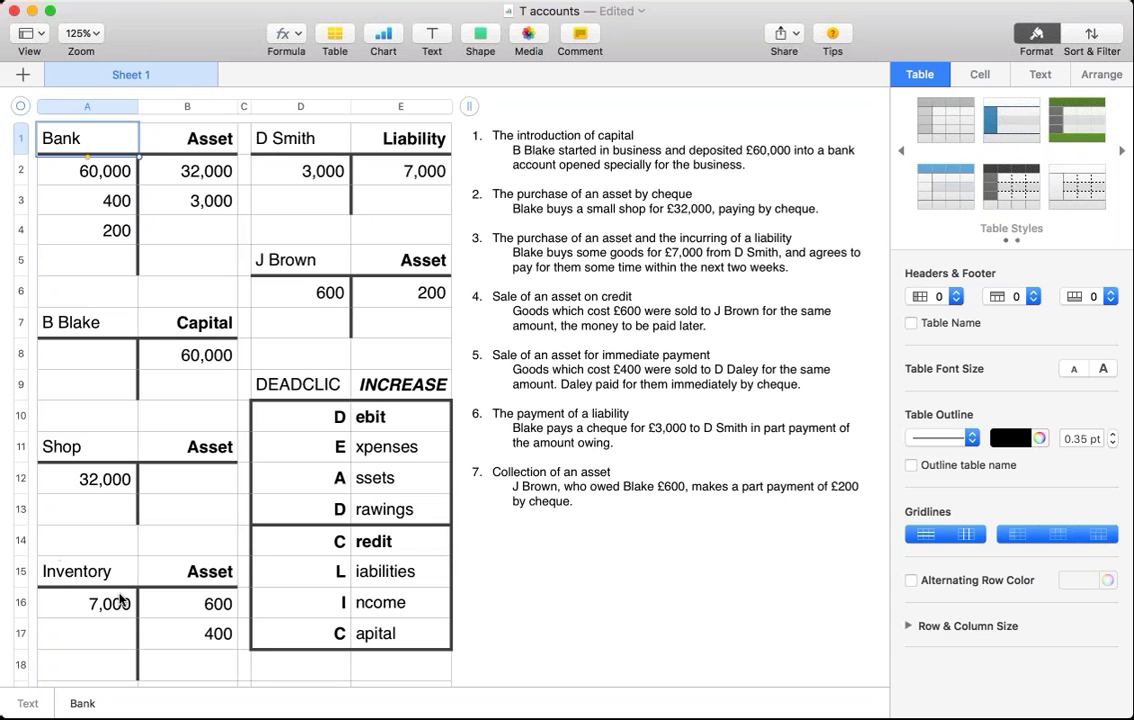
scroll(399, 185, "down", 1)
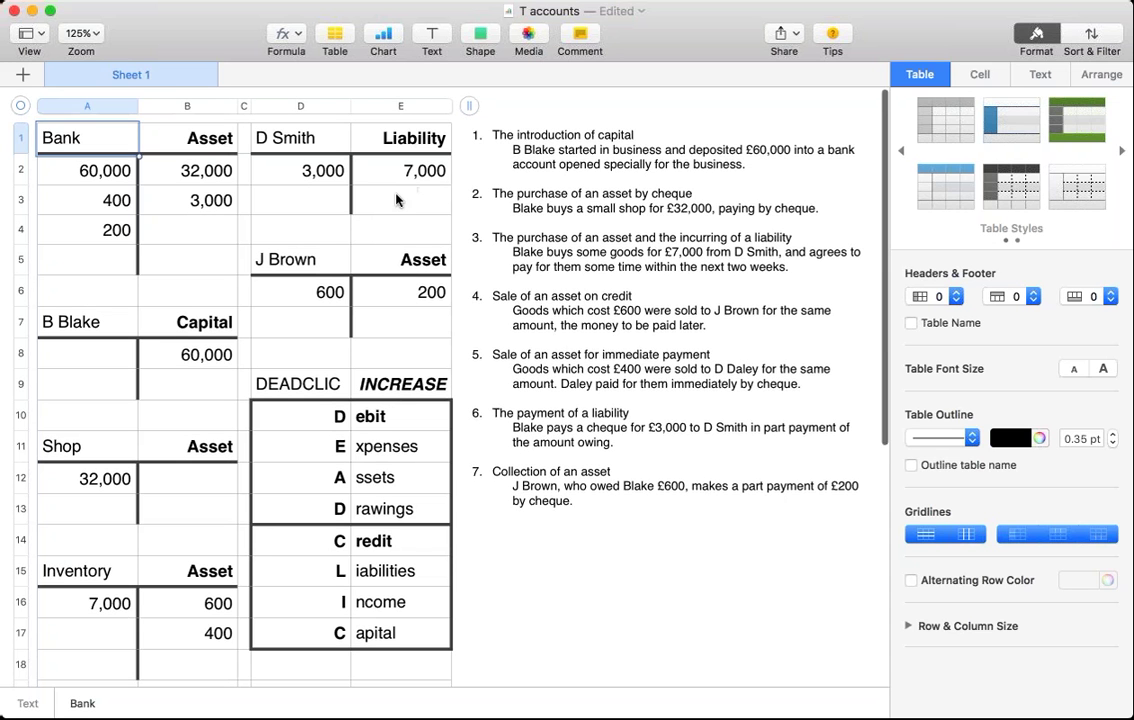
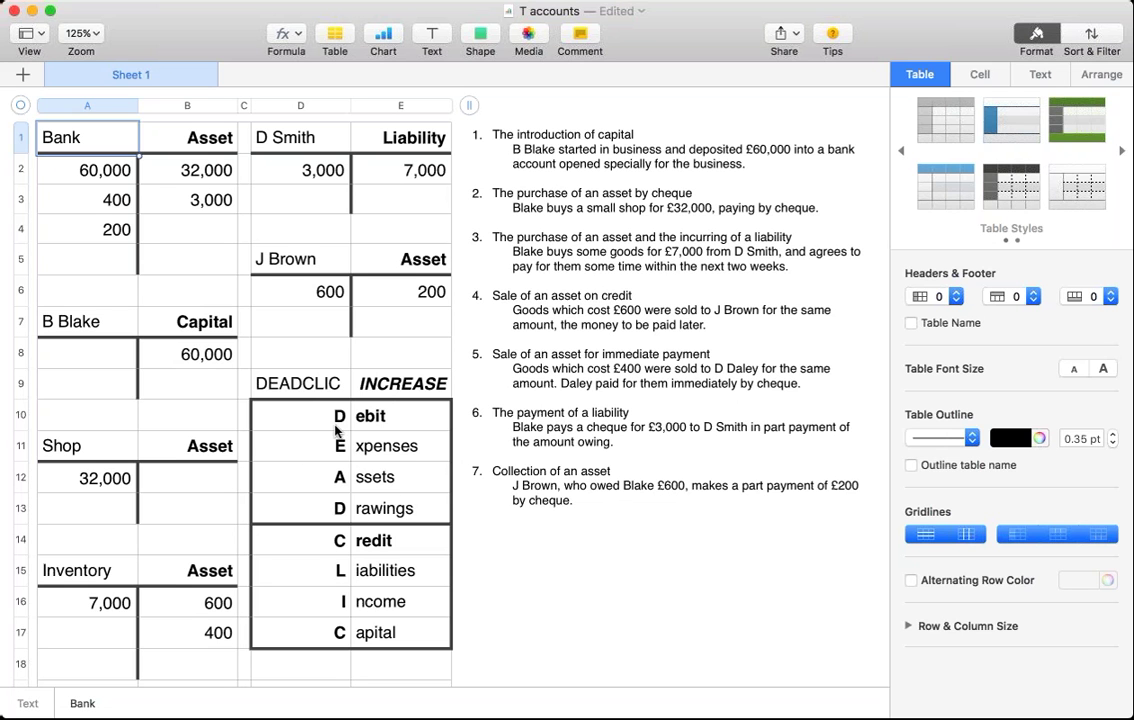
- Review the debit half of the DEADCLIC table in rows 10 to 13, covering Expenses, Assets and Drawings
left_click_drag(300, 405, 393, 493)
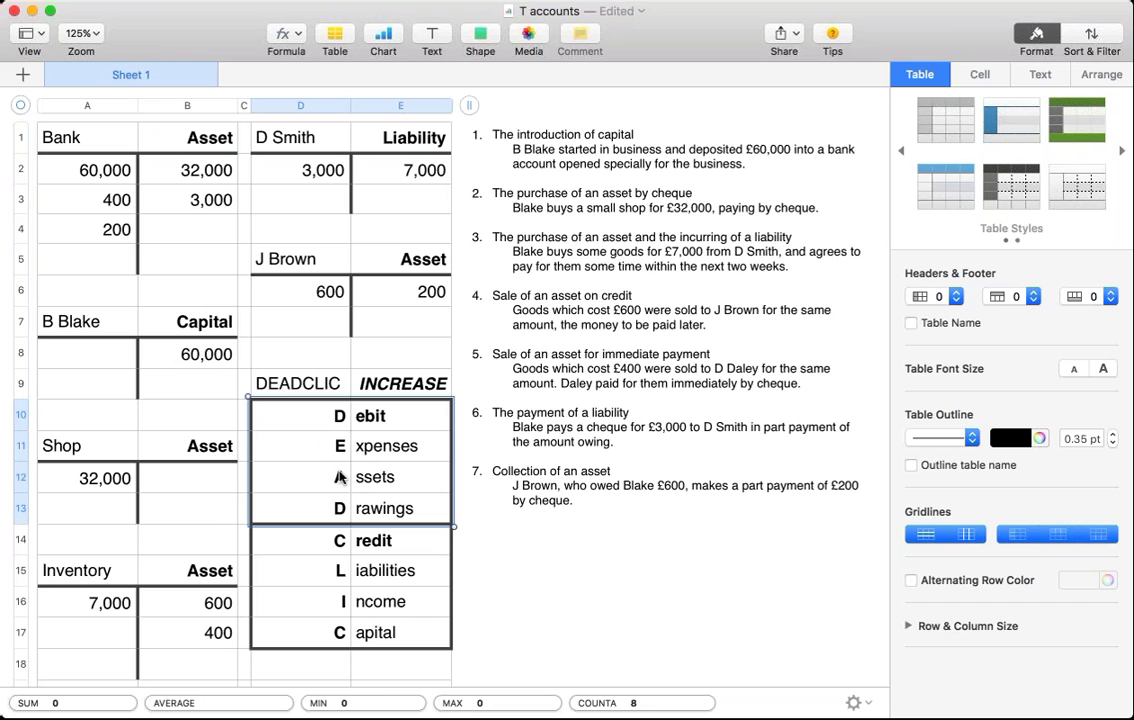
left_click(307, 446)
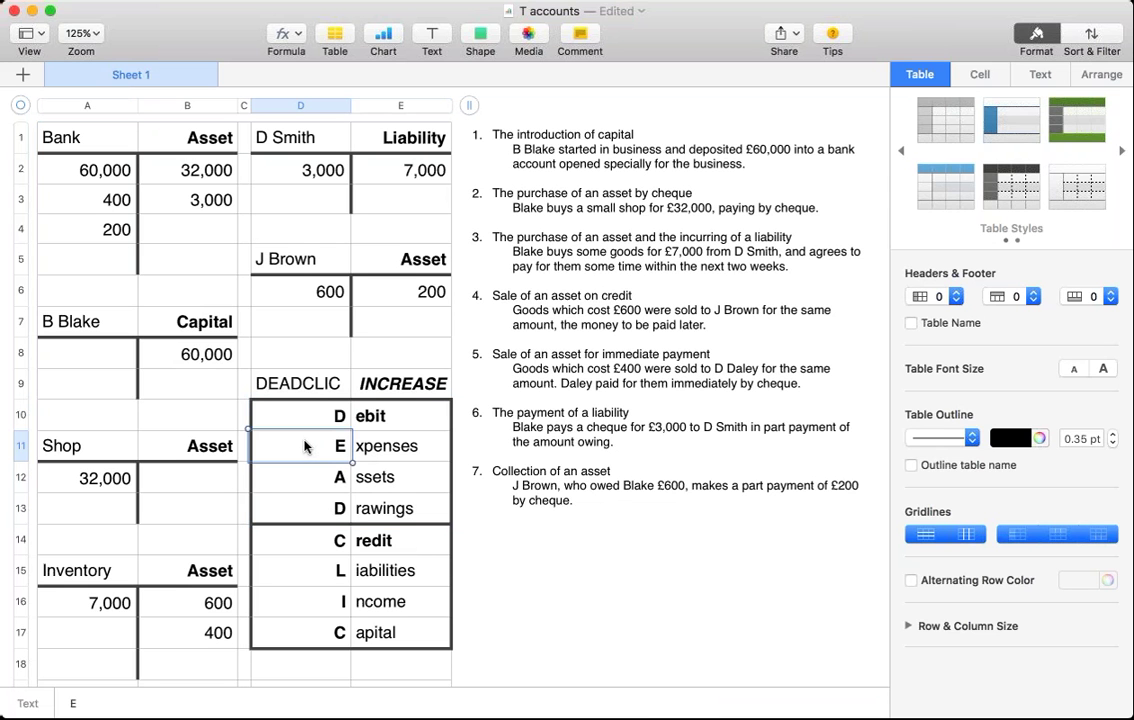
left_click(304, 480)
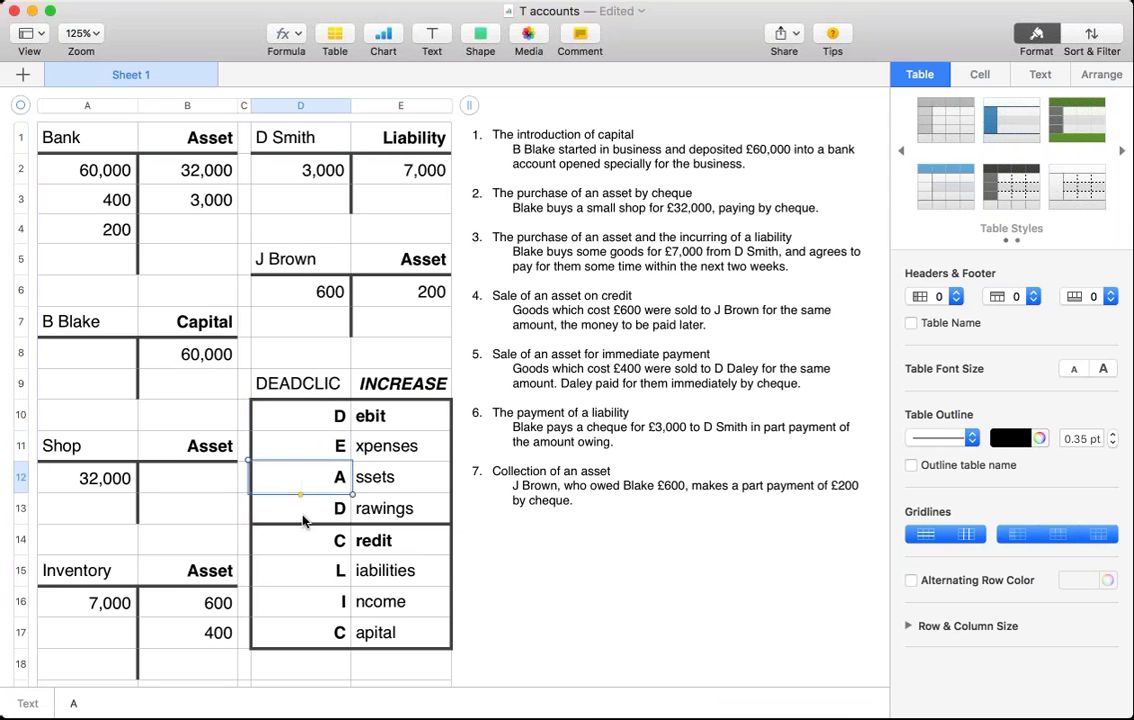
left_click(307, 513)
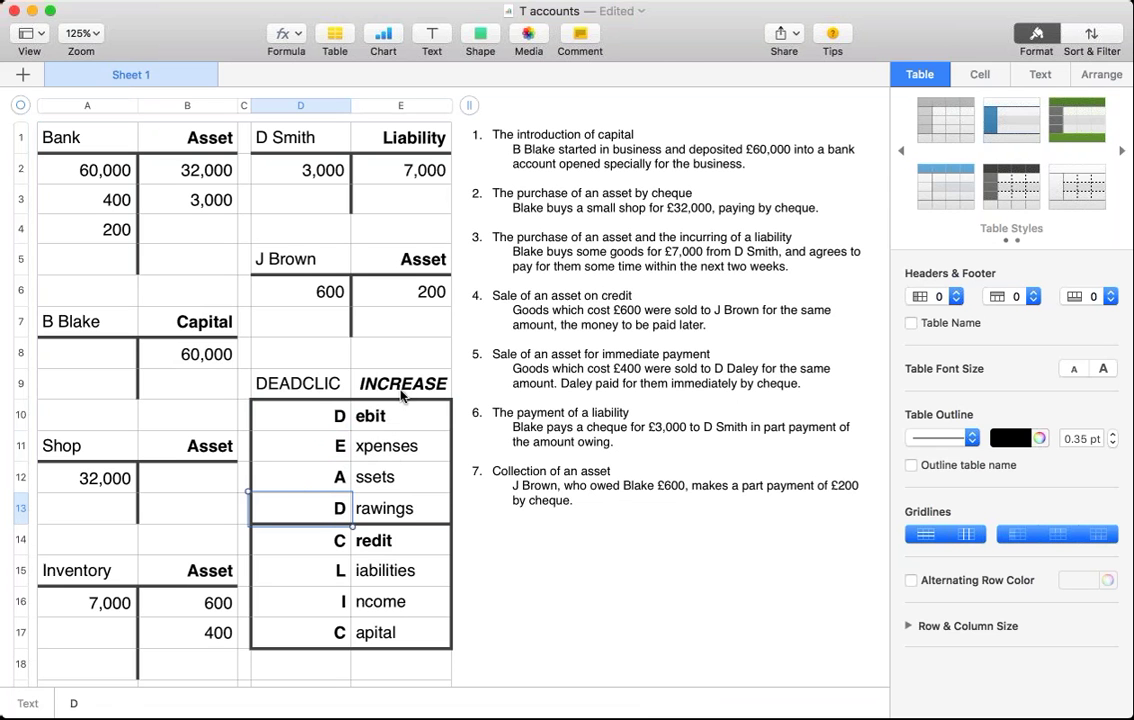
left_click(391, 455)
left_click(384, 477)
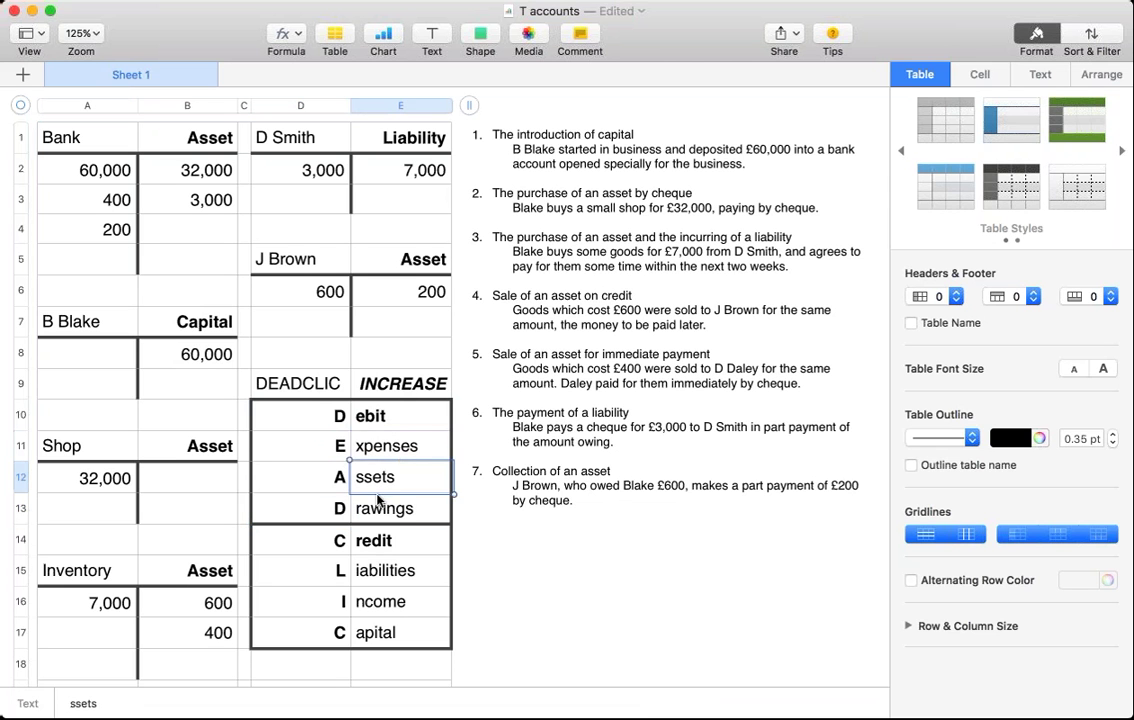
left_click(378, 510)
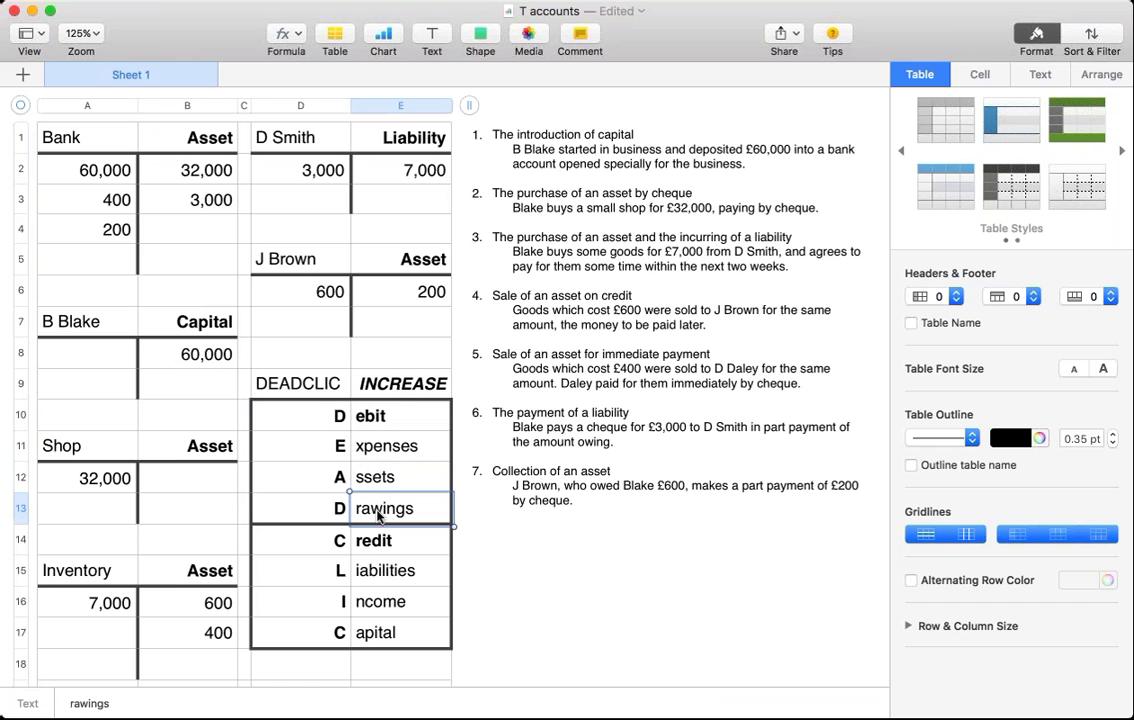
left_click(372, 418)
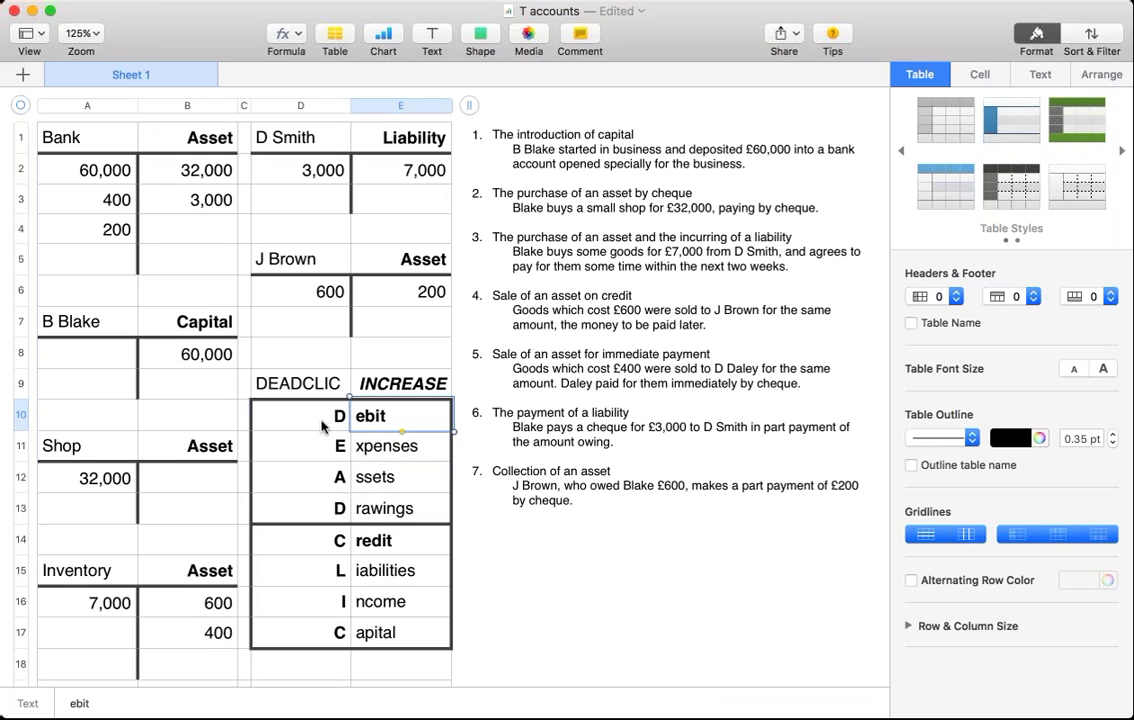
- Review the credit half of the DEADCLIC table in rows 15 to 17, covering Liabilities, Income and Capital
left_click(381, 578)
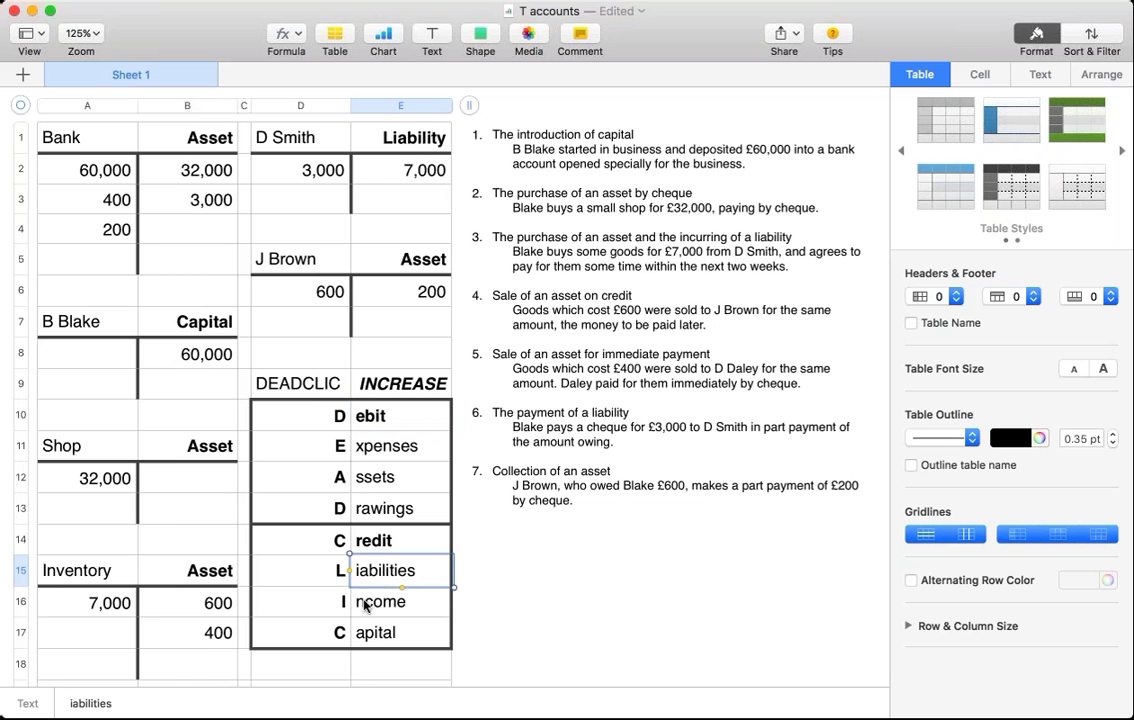
left_click(362, 602)
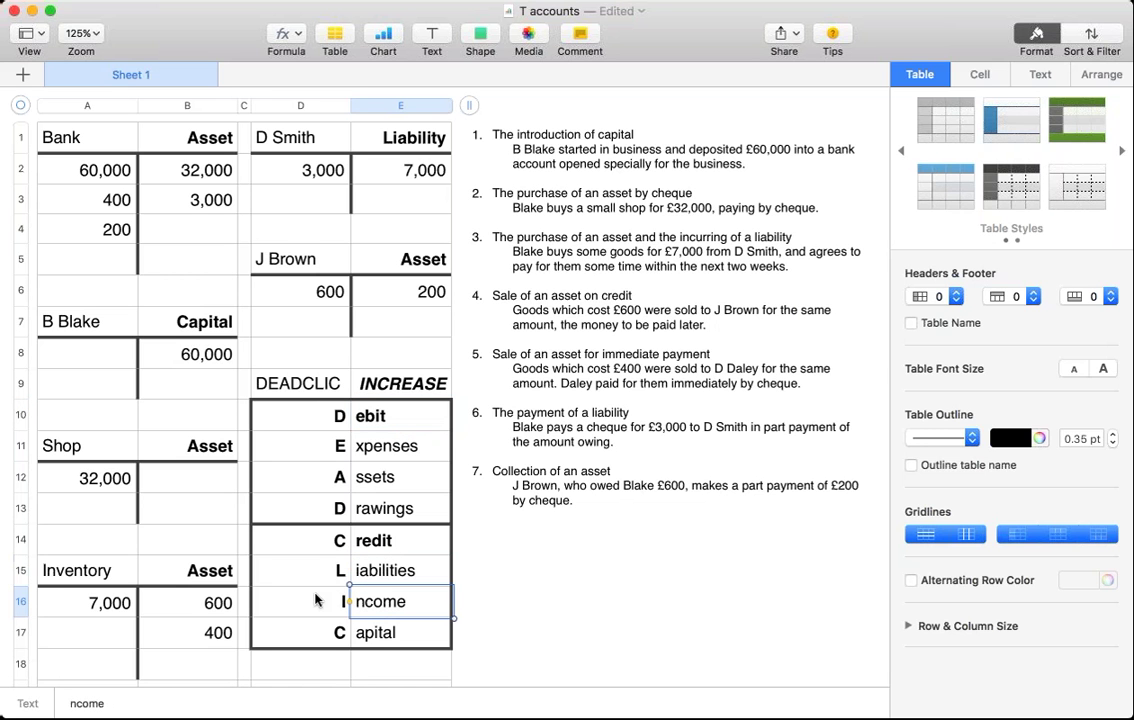
left_click(376, 636)
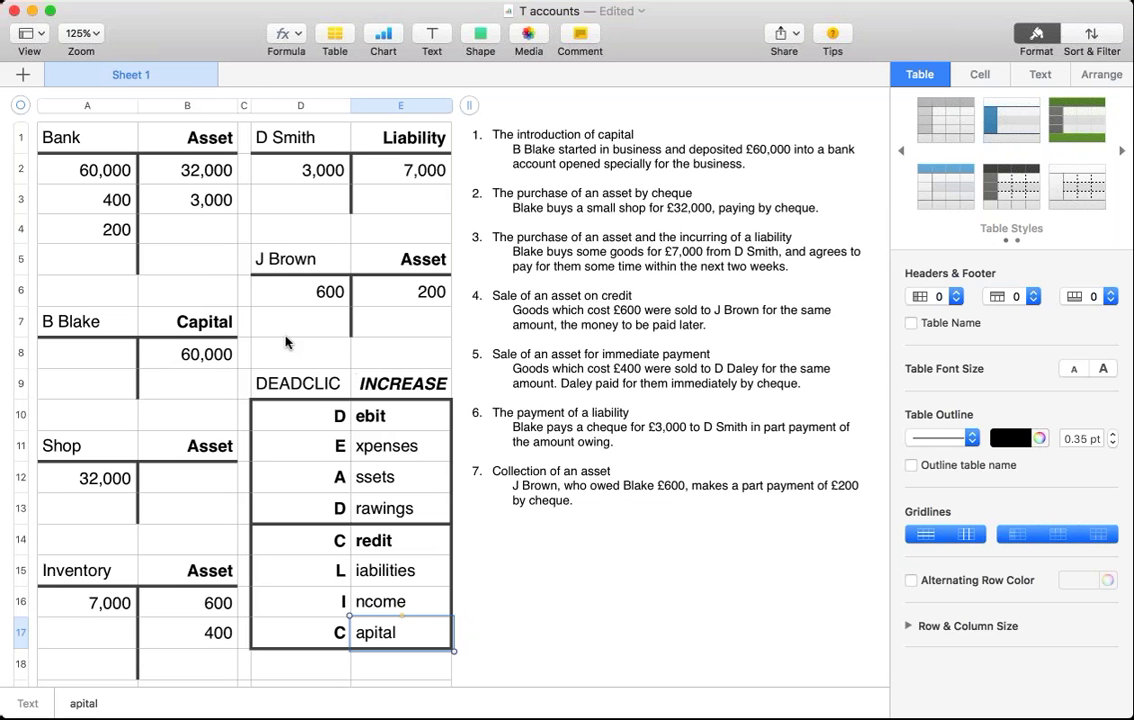
- Check the credit entry in cell B2 of the Bank account against the Assets line of the DEADCLIC table
left_click(172, 172)
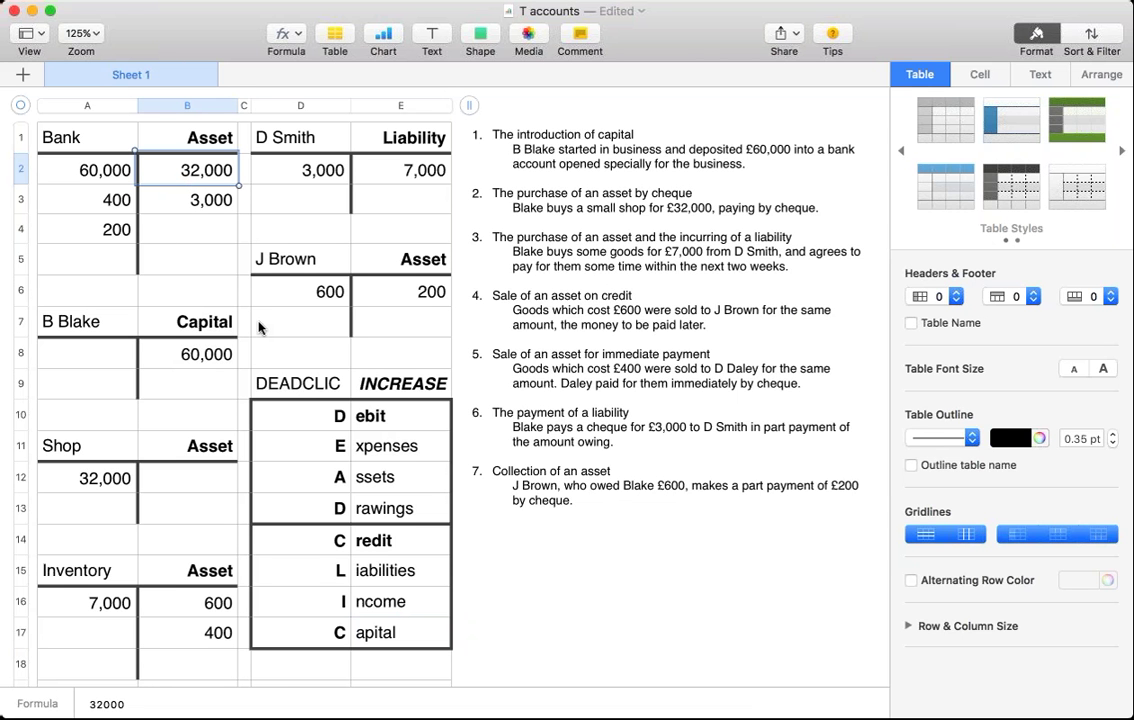
scroll(266, 330, "down", 1)
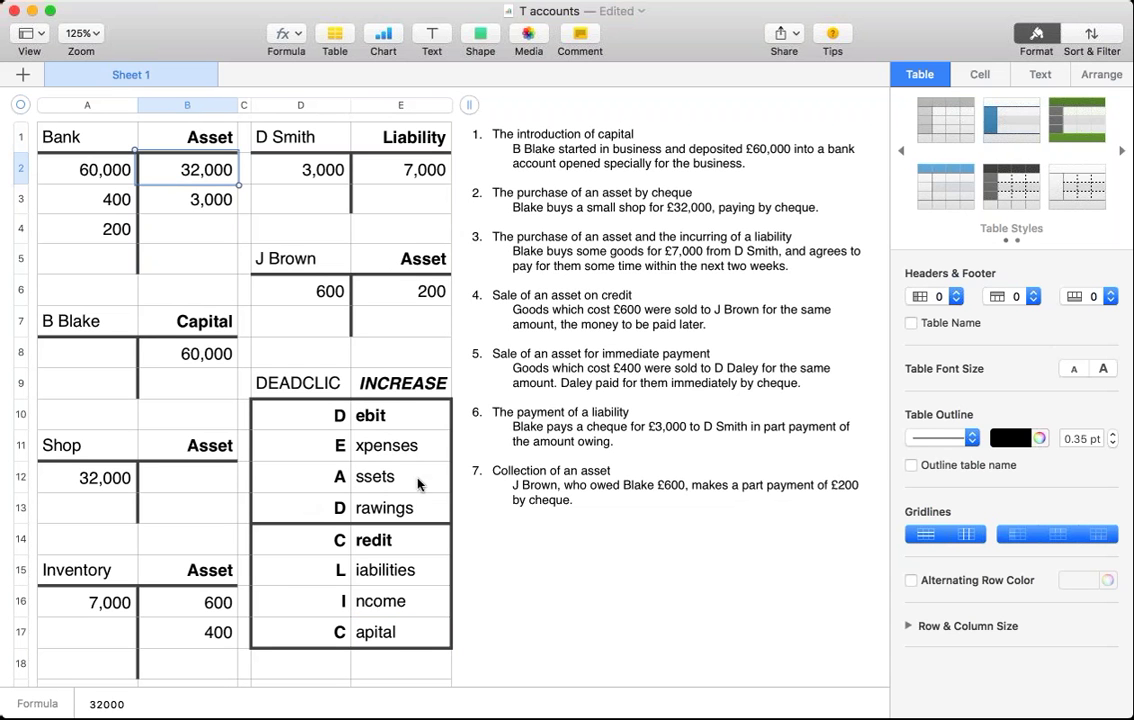
left_click(385, 480)
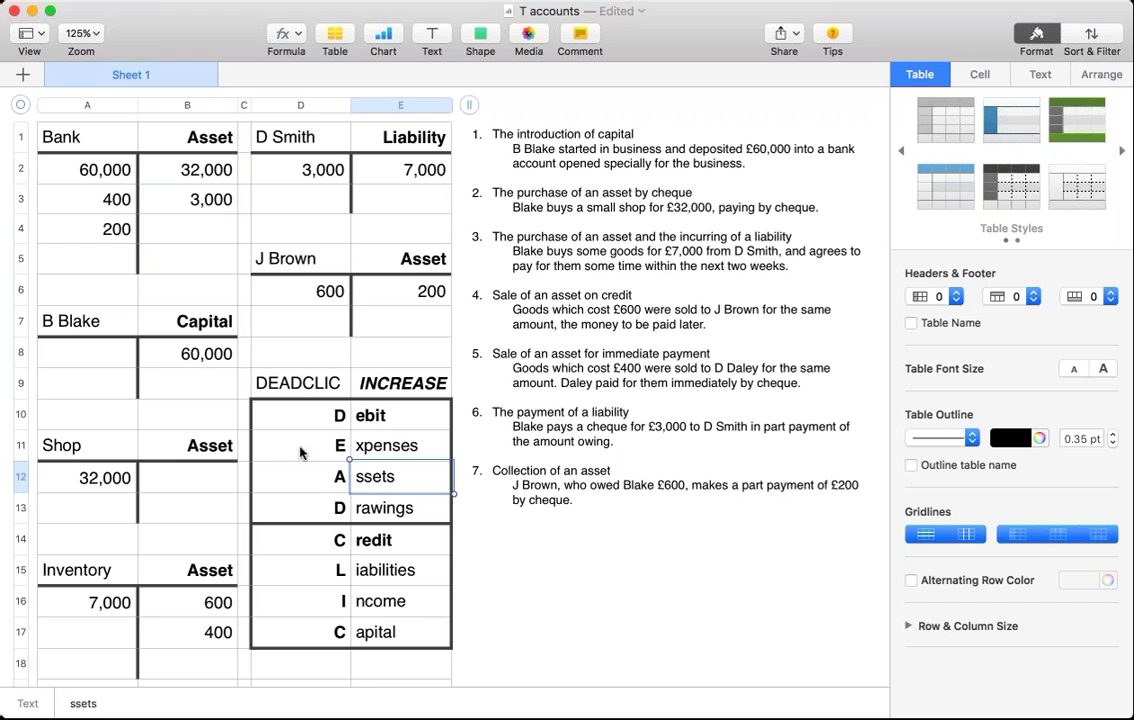
- Go over the INCREASE heading and each debit and credit category beneath it, from Expenses down to Capital
left_click(368, 383)
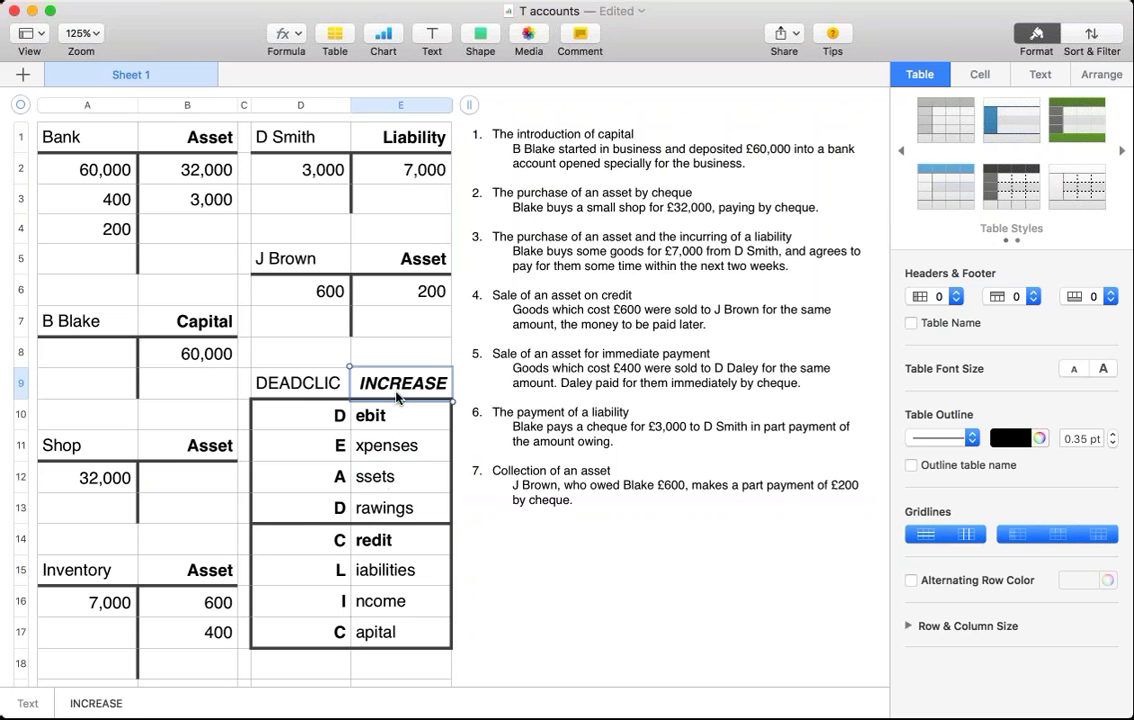
left_click(385, 447)
left_click(388, 480)
left_click(383, 508)
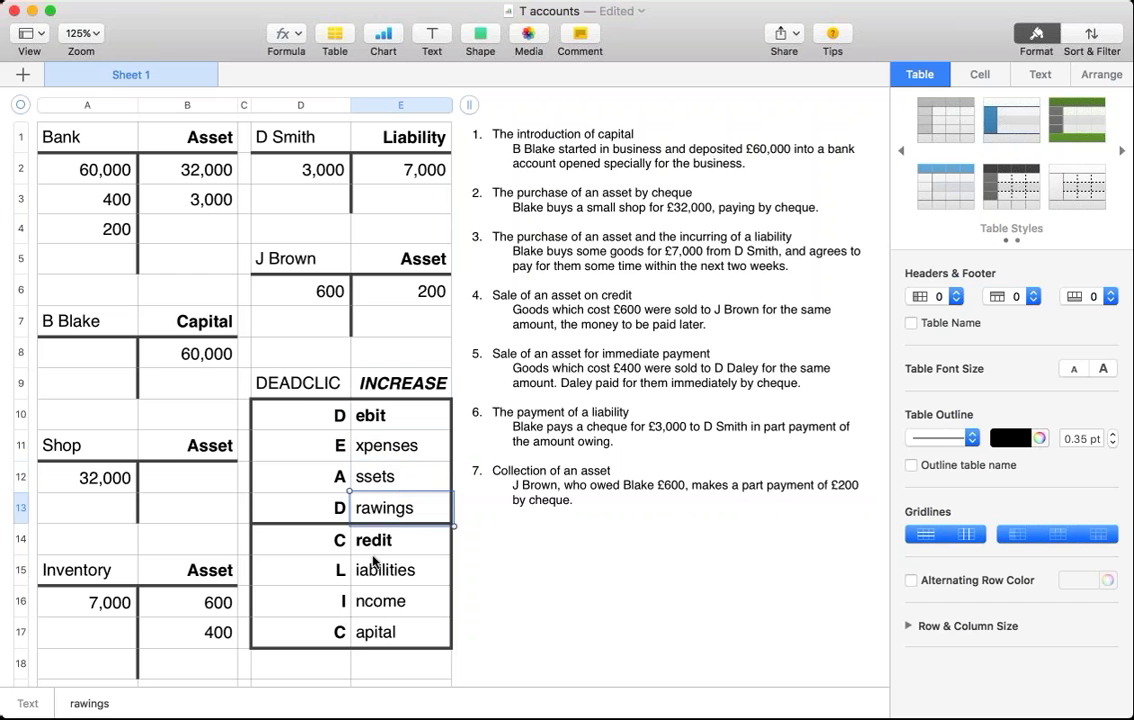
left_click(380, 571)
left_click(381, 602)
left_click(376, 631)
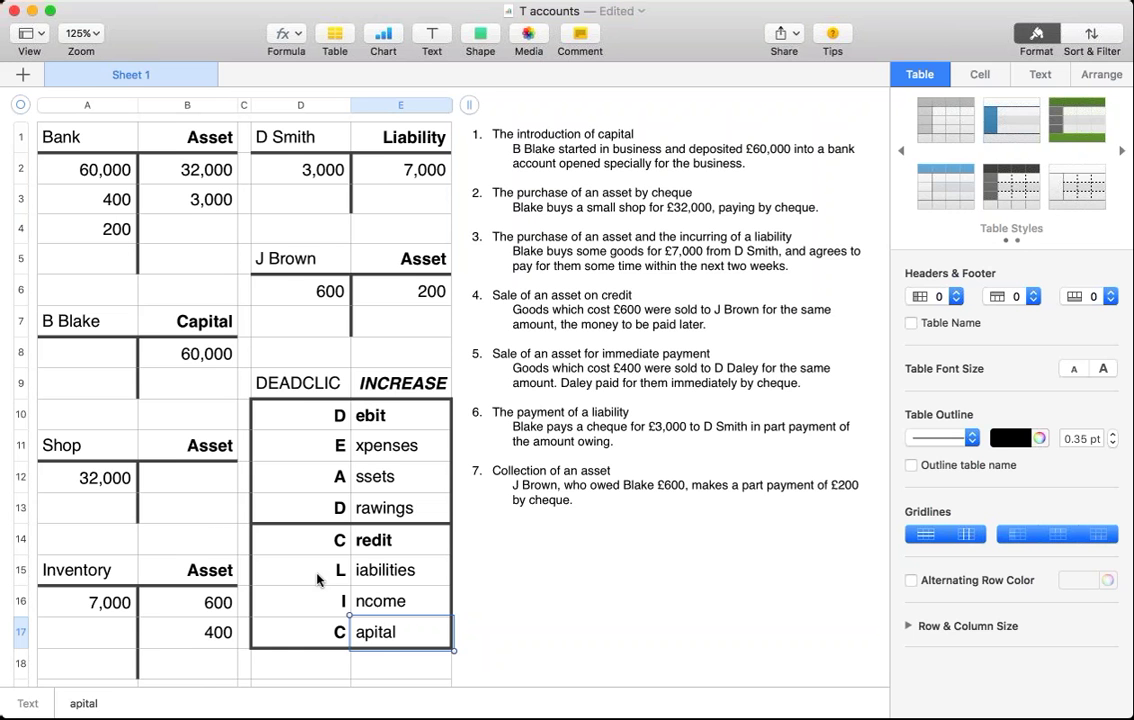
- Examine the INCREASE heading in cell E9 and return to the Bank heading in cell A1
scroll(317, 580, "down", 1)
left_click(400, 378)
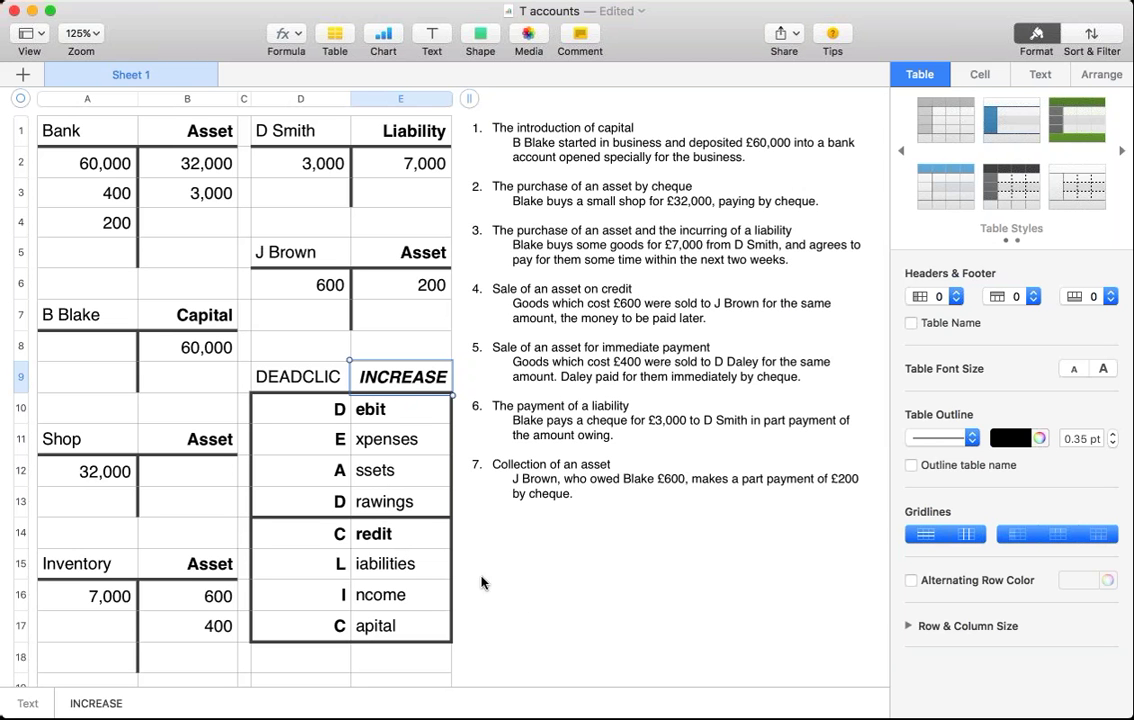
scroll(497, 588, "up", 1)
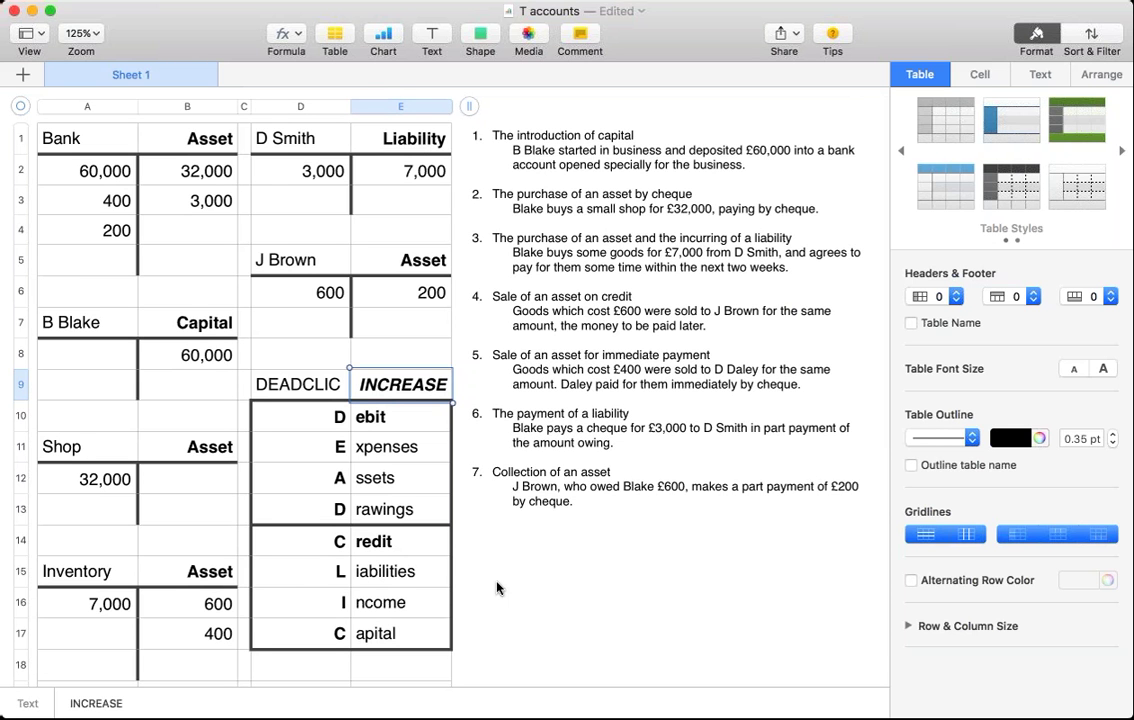
key("Up")
key("Up")
key("Up")
key("Up")
key("Up")
key("Up")
key("Up")
key("Up")
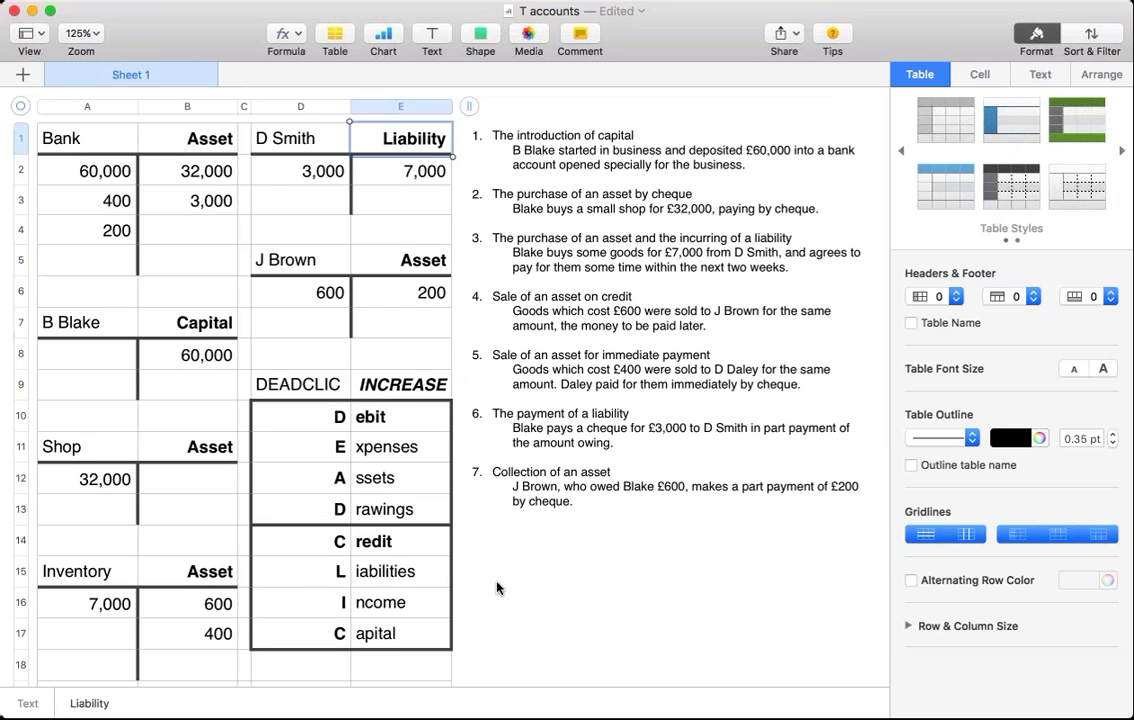
key("Left")
key("Left")
key("Left")
key("Left")
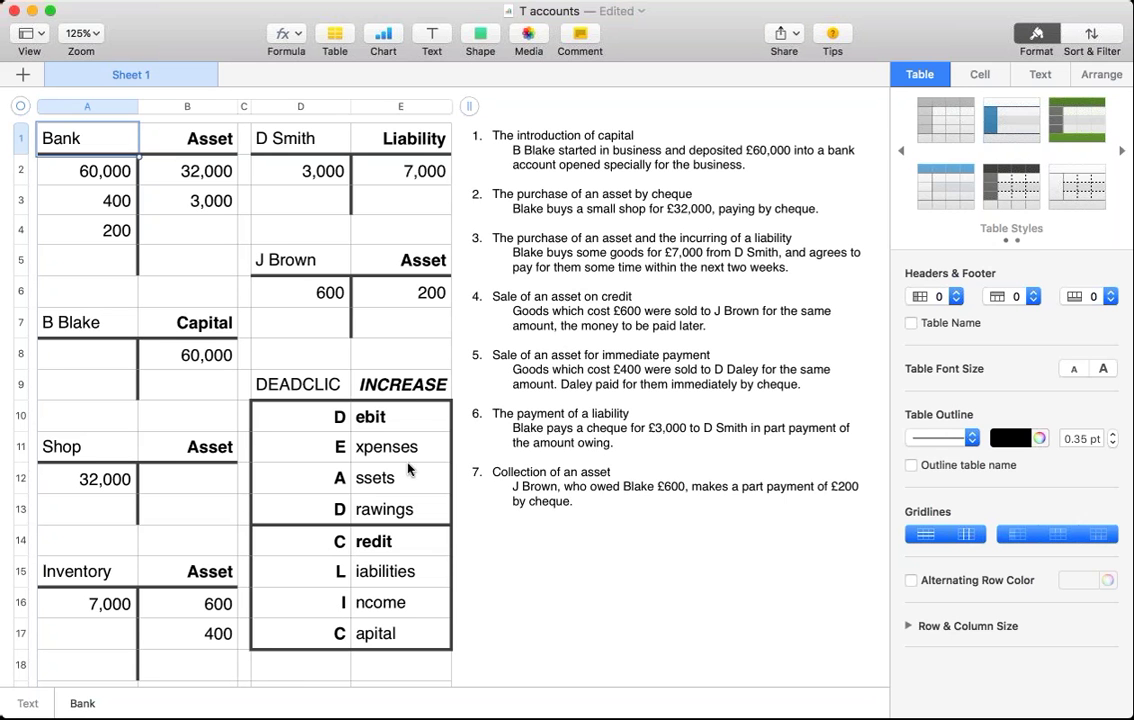
- Revisit the INCREASE heading of the DEADCLIC table and move the selection back to cell A1
left_click(405, 385)
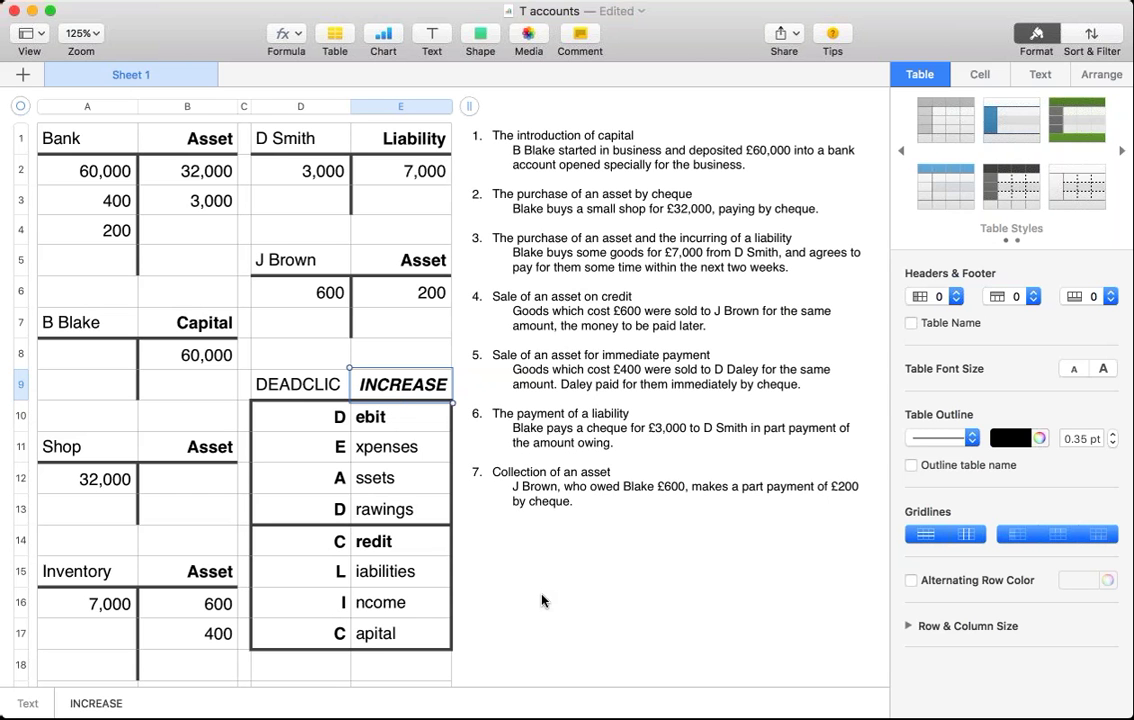
key("Up")
key("Up")
key("Up")
key("Up")
key("Up")
key("Up")
key("Up")
key("Up")
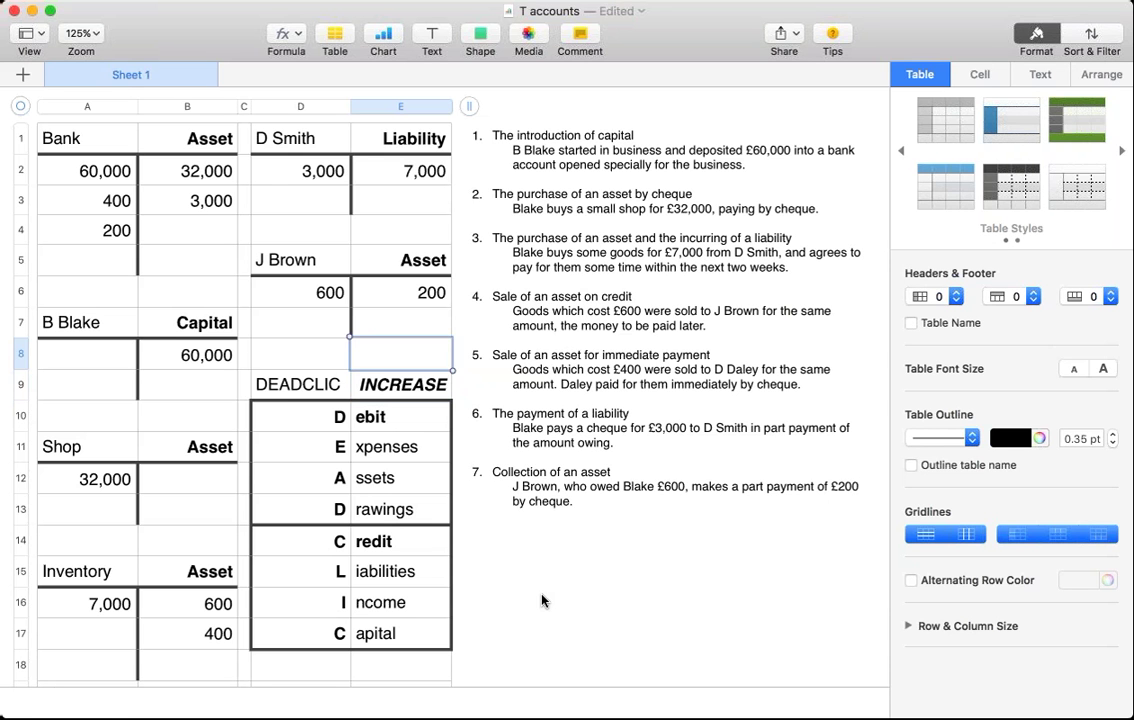
key("Left")
key("Left")
key("Left")
key("Left")
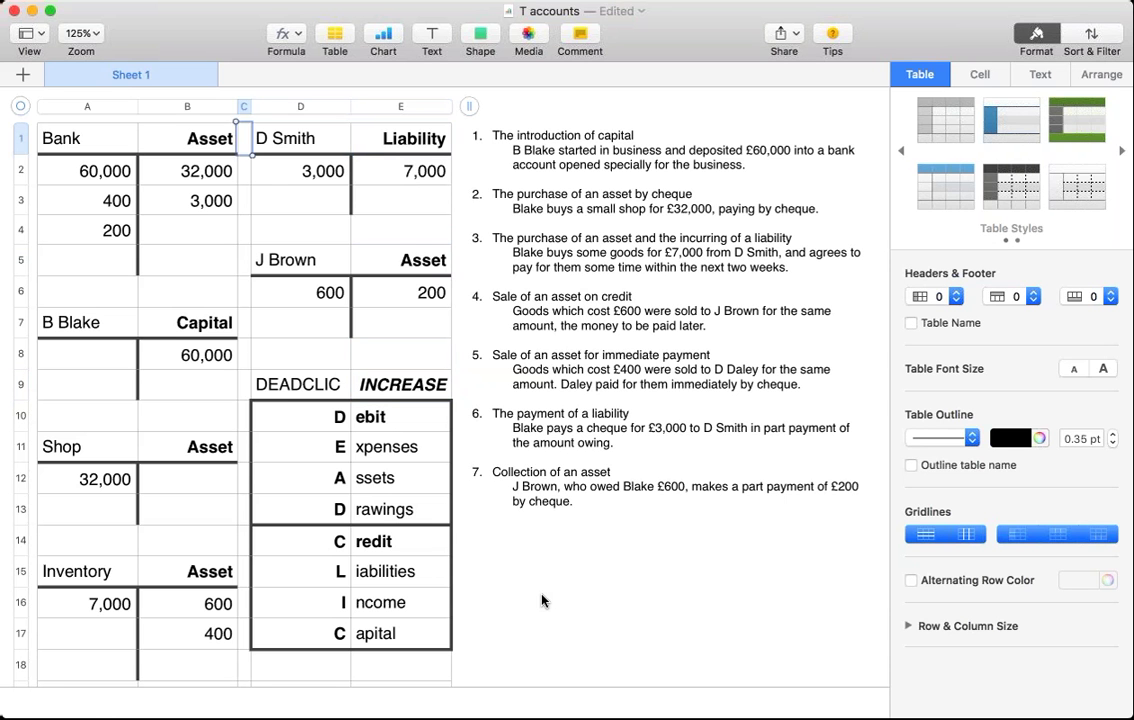